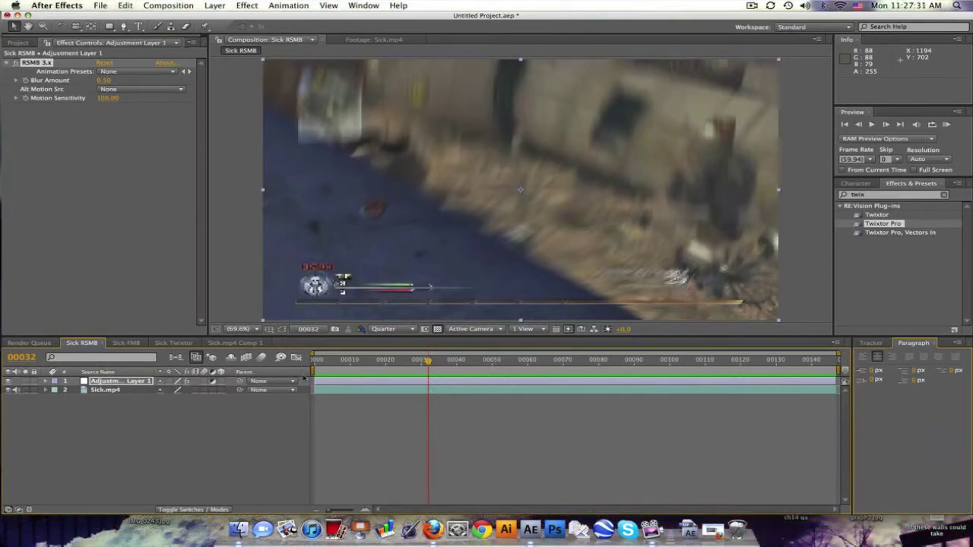
RAM Preview the Sick RSM8 comp from near the start, scrub ahead, then switch to Sick FM8.
left_click(331, 363)
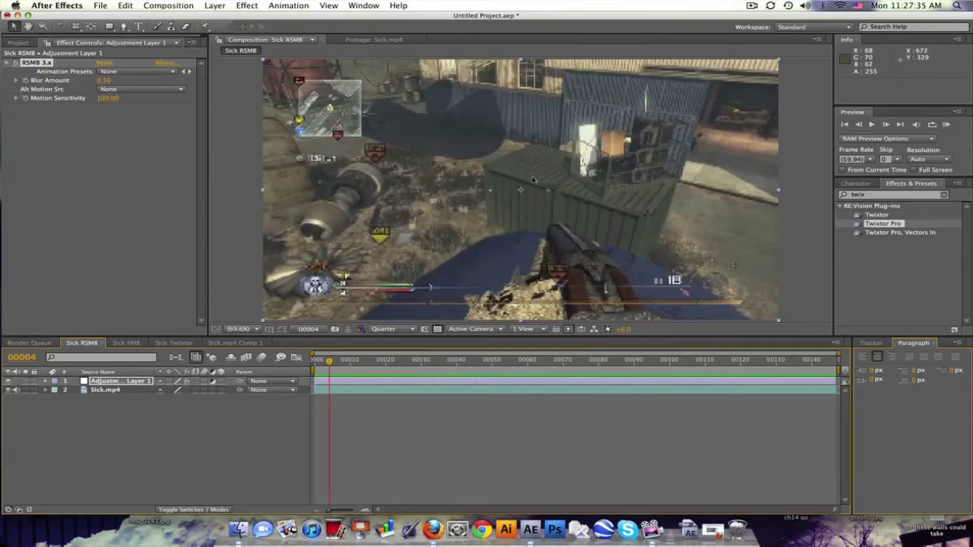
left_click(947, 124)
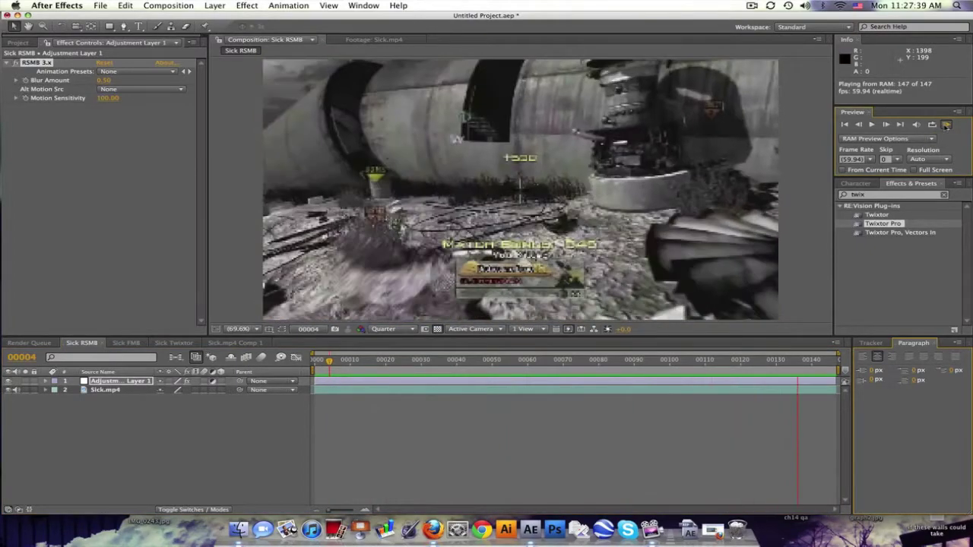
left_click(517, 363)
mouse_move(329, 361)
left_mouse_down()
mouse_move(751, 360)
mouse_move(741, 360)
left_mouse_up()
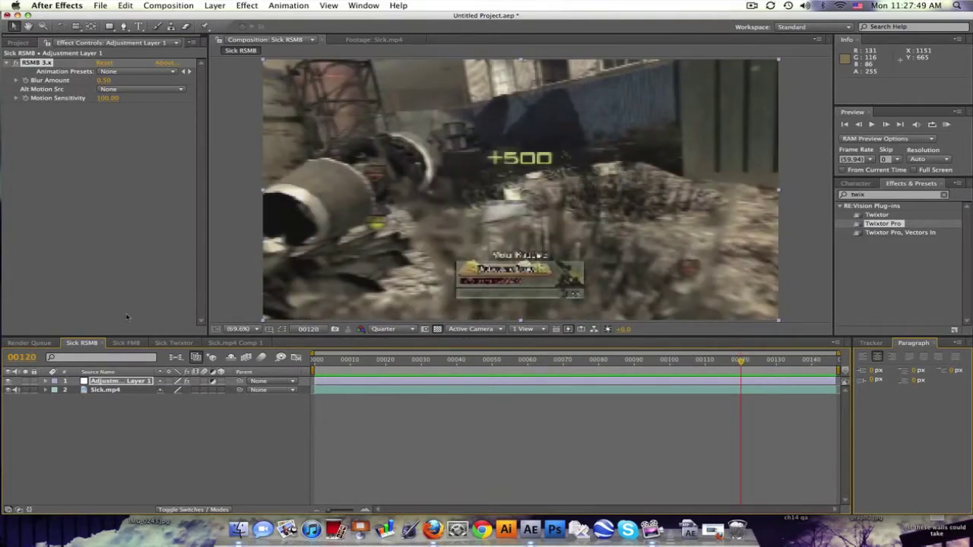
left_click(126, 343)
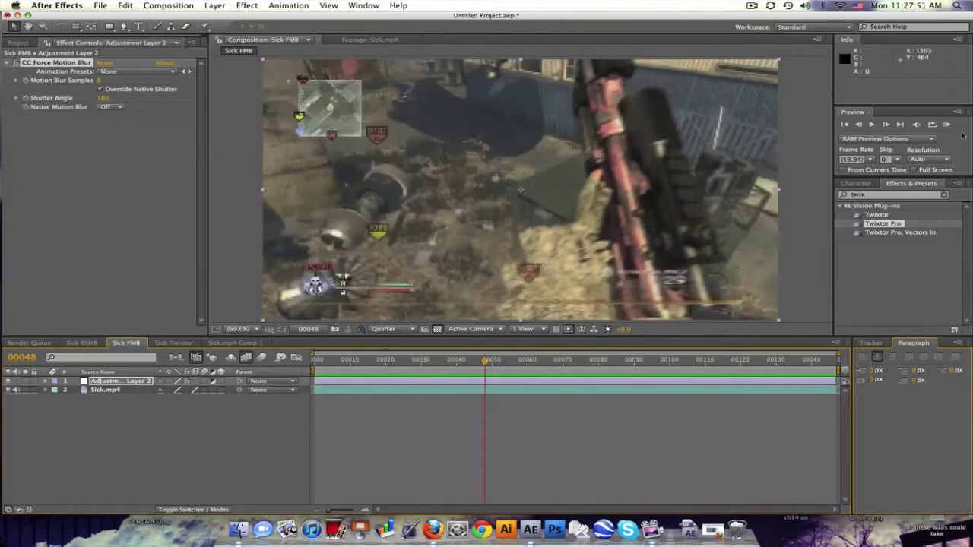
Preview the Sick FM8 comp from the start, then scrub to frame 00043.
left_click(325, 361)
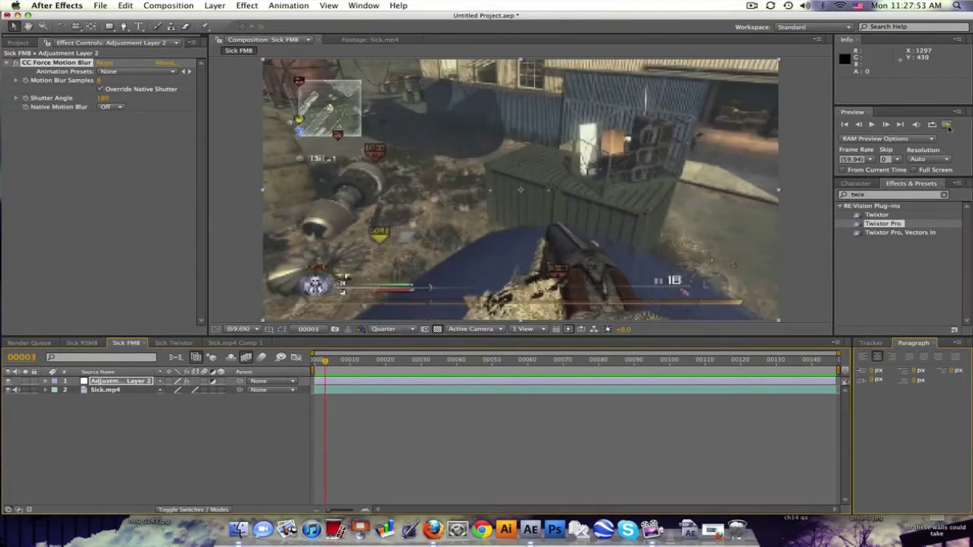
left_click(946, 125)
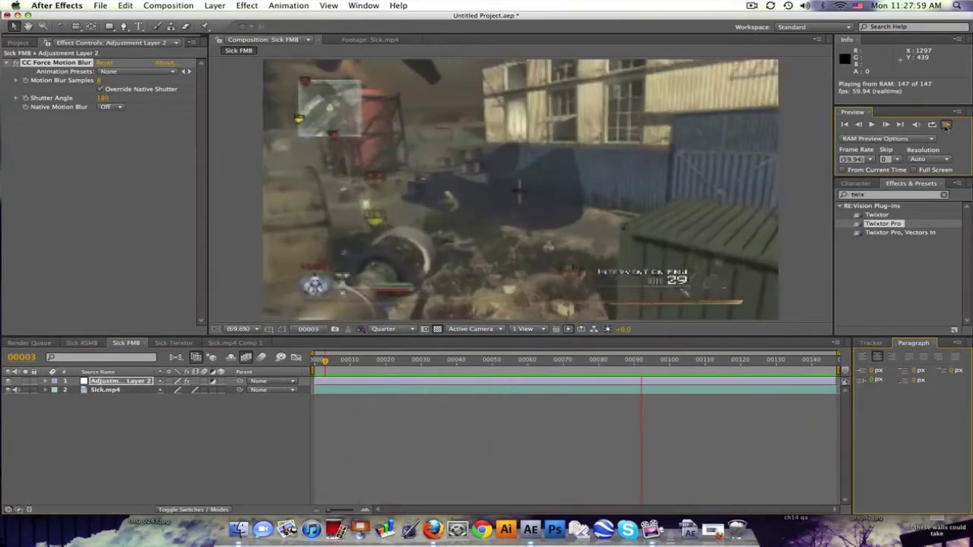
left_click(368, 360)
left_click_drag(368, 362, 468, 362)
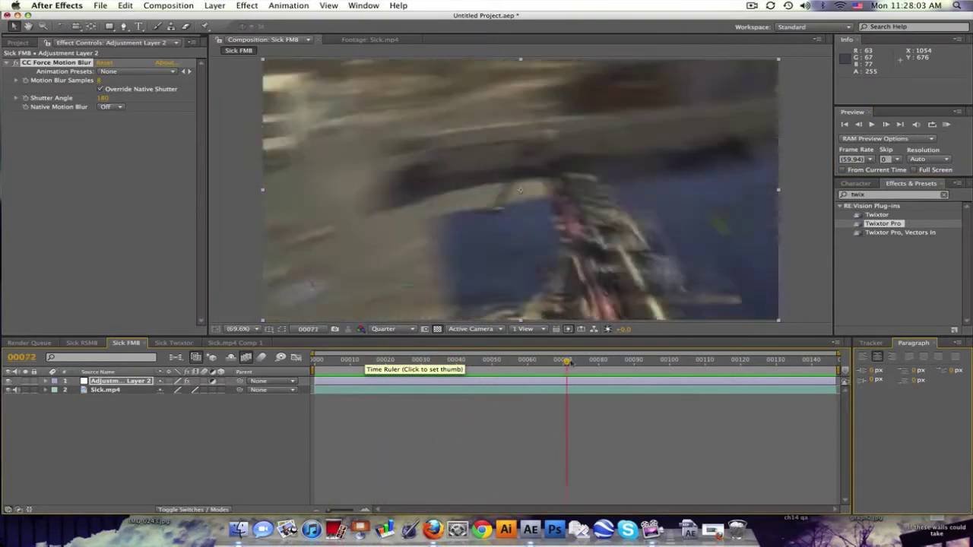
Preview the Sick Twixtor comp, scrub to frame 00097, and select Sick.mp4 Comp 1 in the Project panel.
left_click(173, 343)
left_click(946, 124)
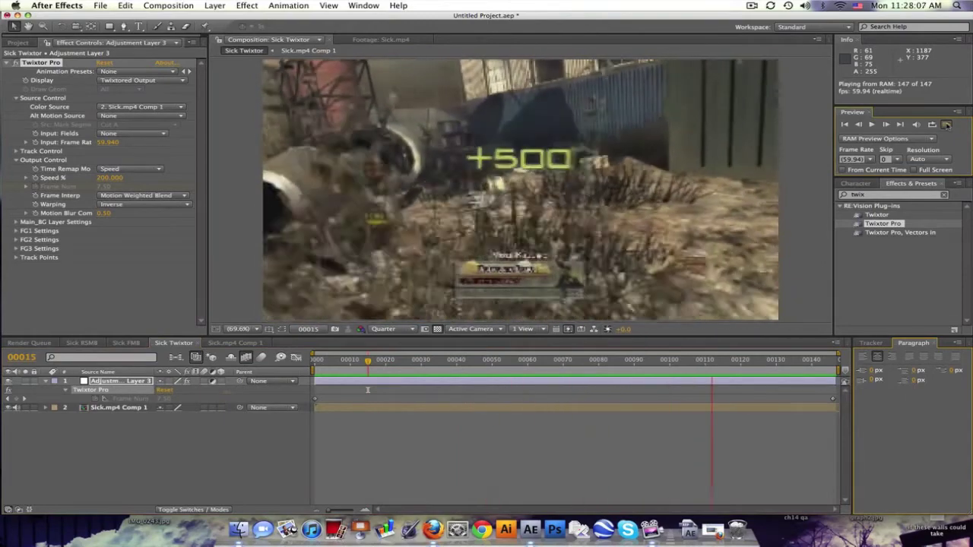
left_click_drag(392, 365, 560, 365)
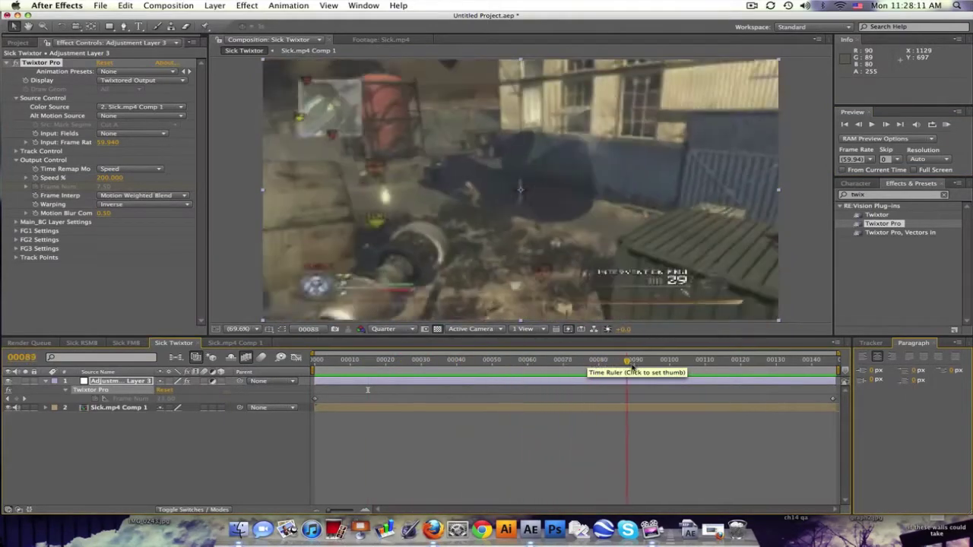
left_click_drag(559, 365, 659, 366)
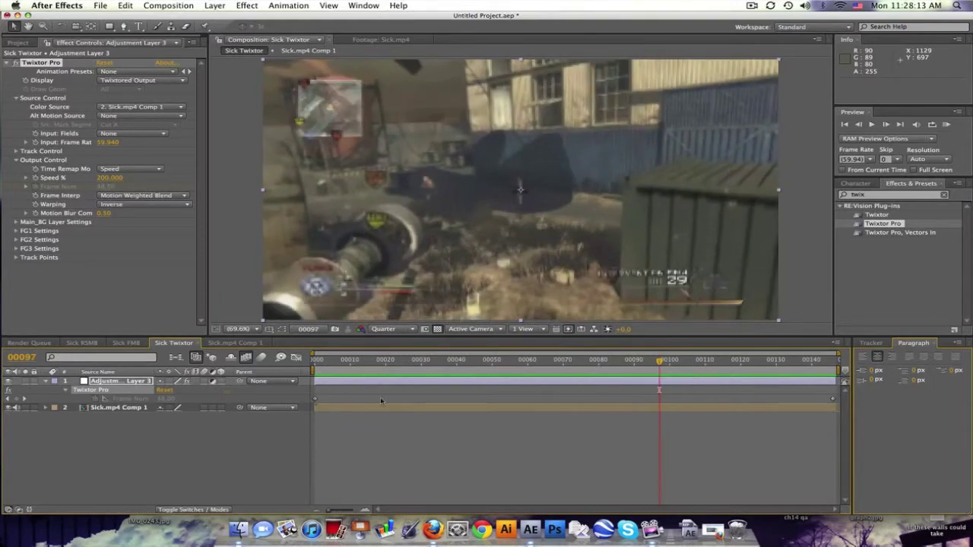
left_click(19, 42)
left_click(46, 174)
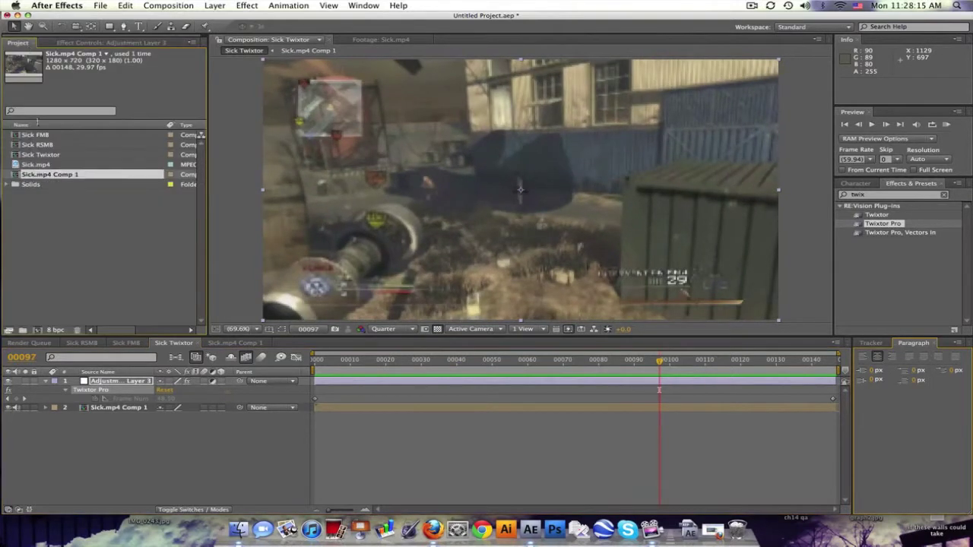
Create a Sick composition from Sick.mp4 and scrub to frame 00205.
left_click_drag(36, 167, 36, 331)
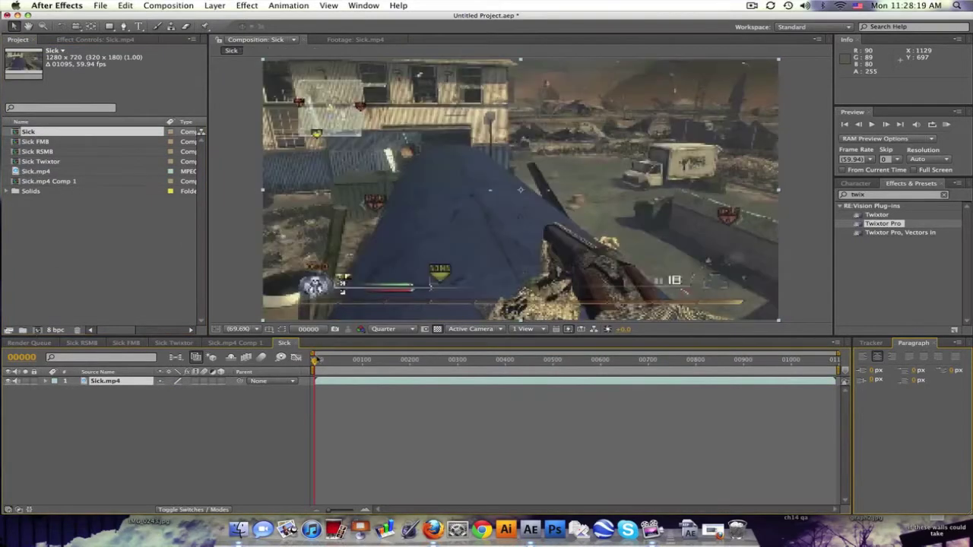
left_click_drag(316, 363, 371, 361)
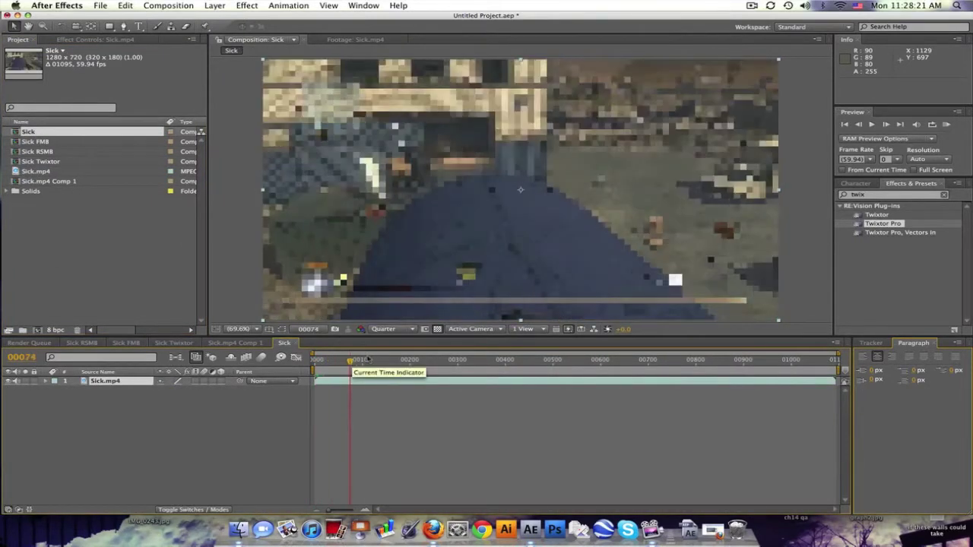
left_click_drag(372, 361, 388, 361)
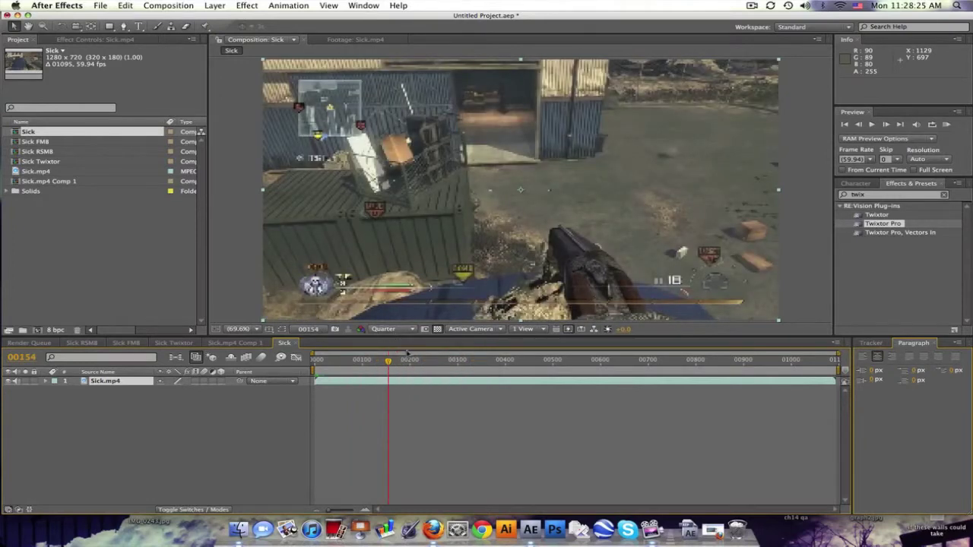
left_click_drag(391, 363, 427, 362)
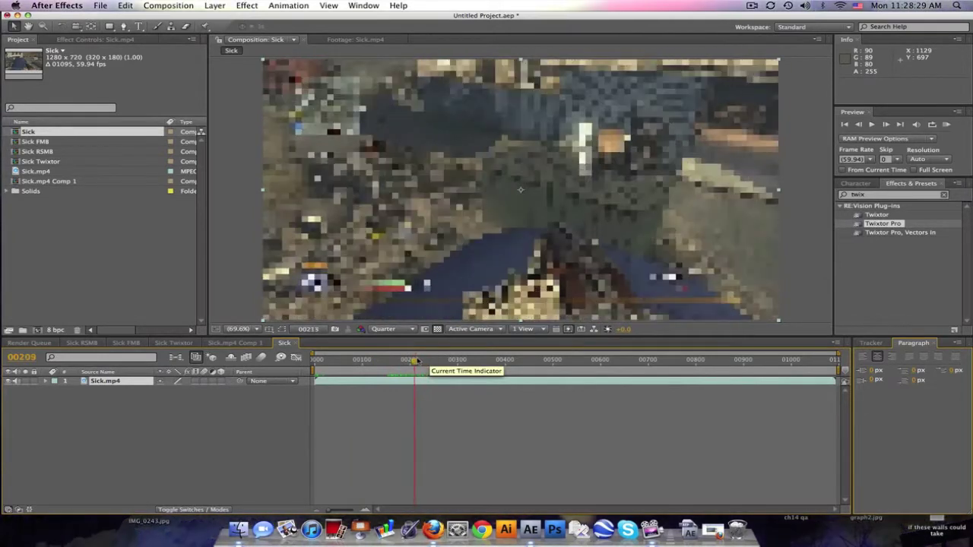
left_click_drag(426, 362, 414, 363)
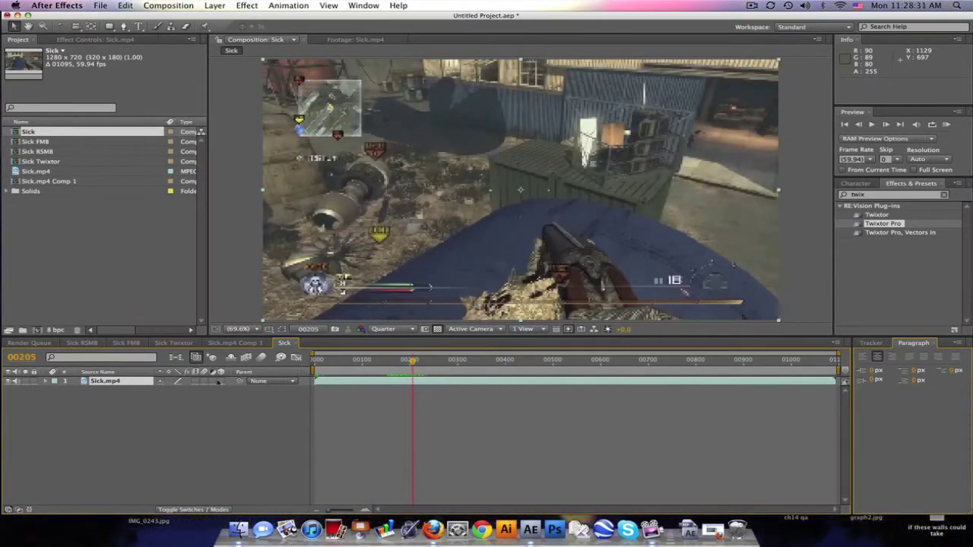
Set the work area to run from frame 00205 to 00382.
left_click_drag(315, 372, 410, 372)
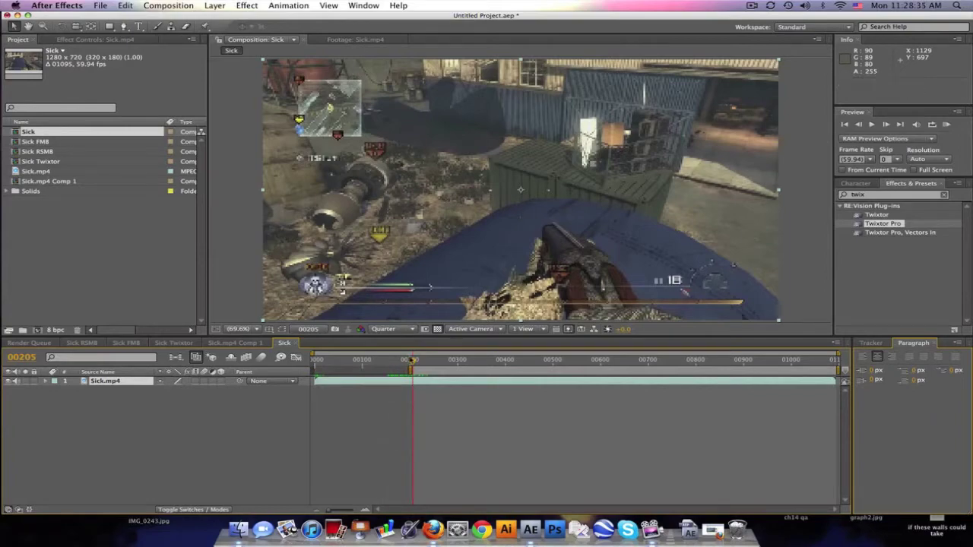
left_click_drag(413, 362, 492, 363)
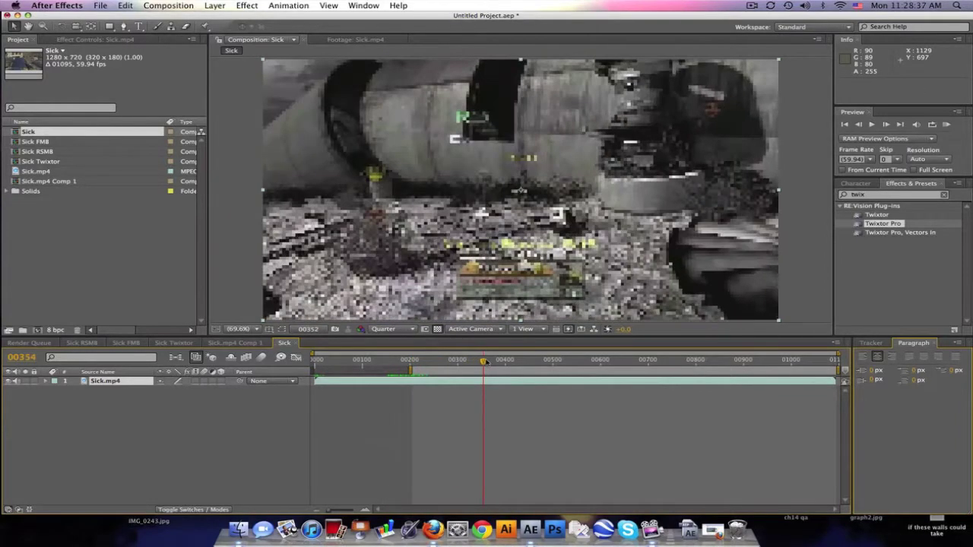
left_click_drag(492, 363, 496, 362)
key("n")
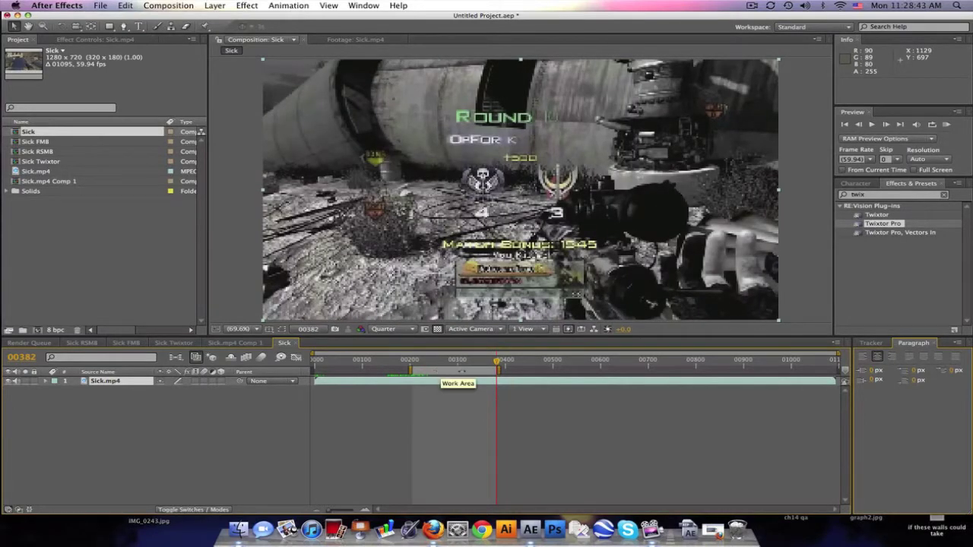
Trim the Sick comp to its work area via the work area bar's context menu and scrub to frame 00081.
right_click(461, 371)
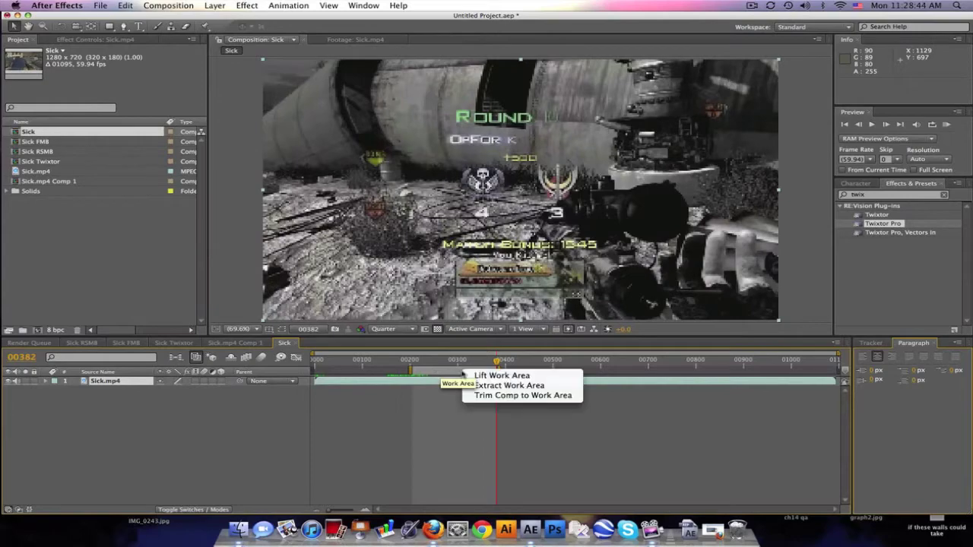
left_click(494, 396)
mouse_move(323, 365)
left_mouse_down()
mouse_move(523, 362)
mouse_move(459, 363)
left_mouse_up()
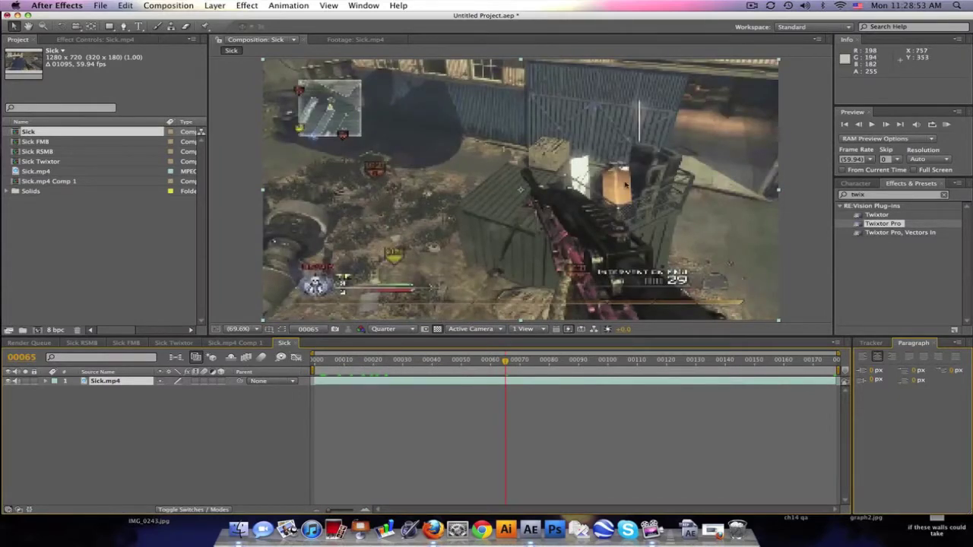
Add an adjustment layer and apply CC Force Motion Blur to it, found by searching 'force'.
left_click(214, 5)
mouse_move(221, 18)
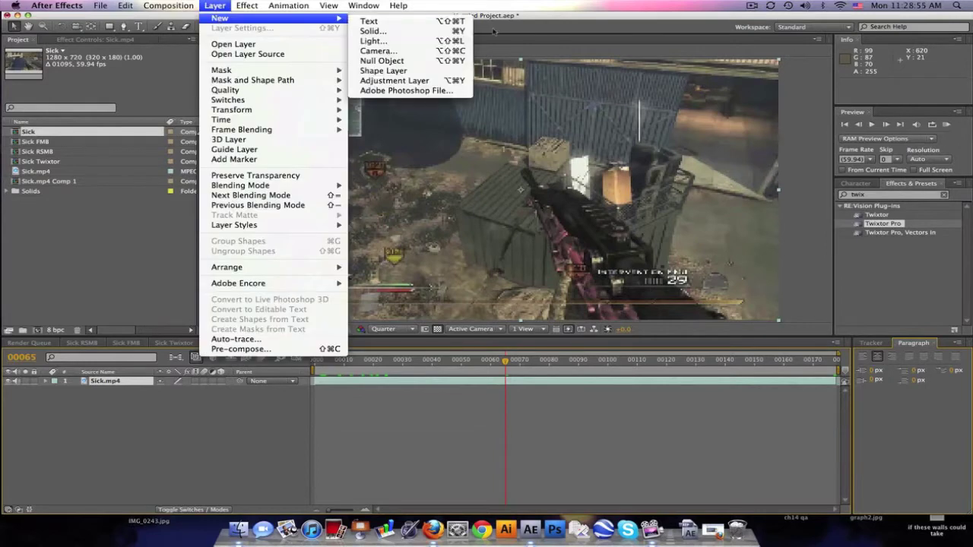
left_click(462, 80)
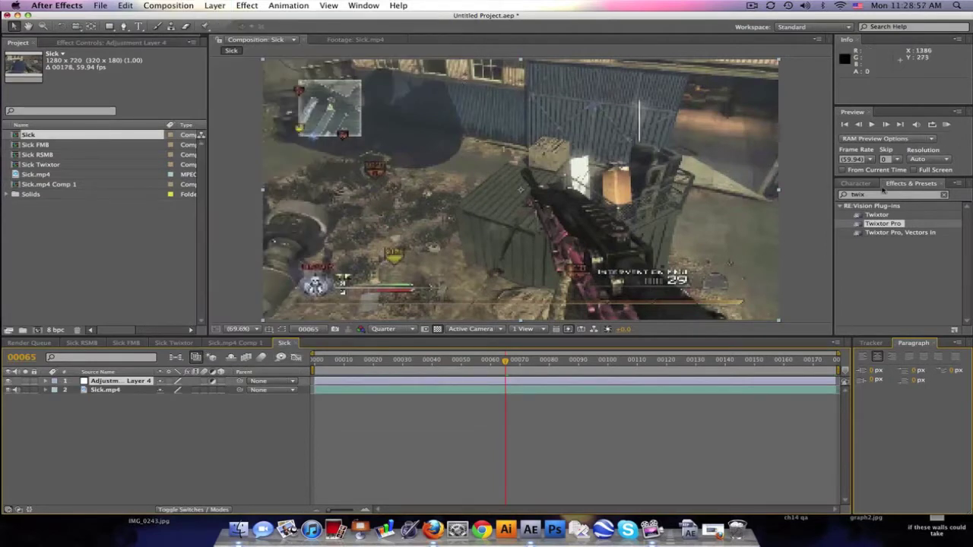
type("force mo")
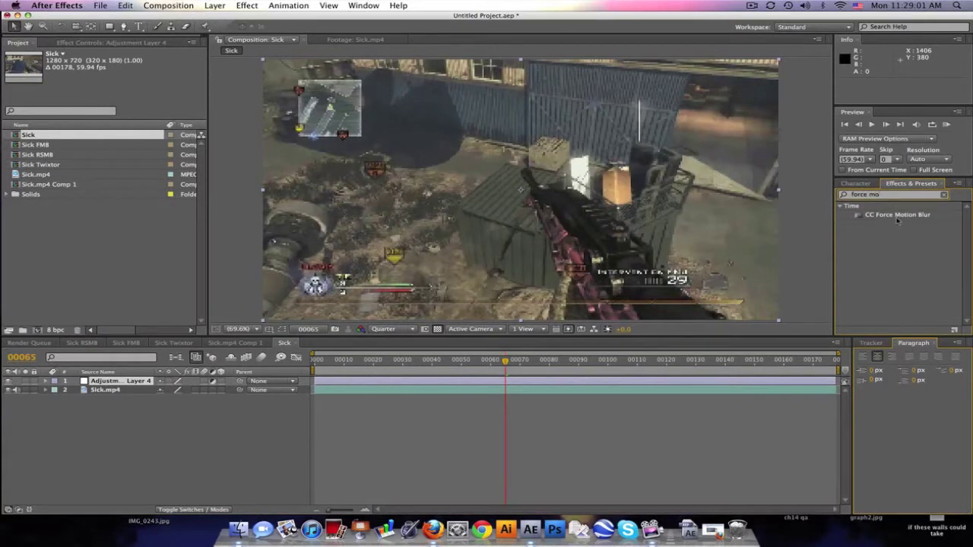
left_click_drag(898, 215, 122, 381)
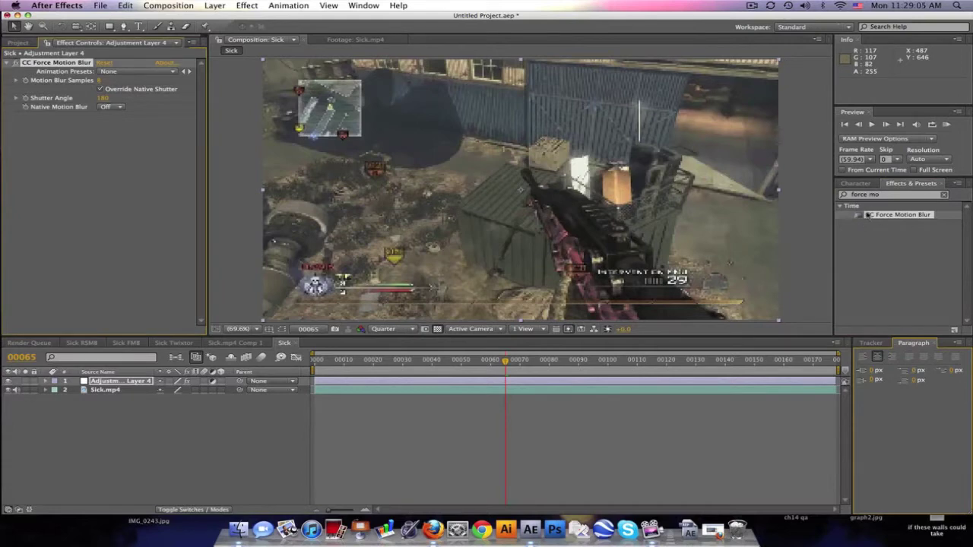
At frame 00058, set the viewer resolution to Full and select the Sick.mp4 layer.
left_click_drag(508, 362, 473, 364)
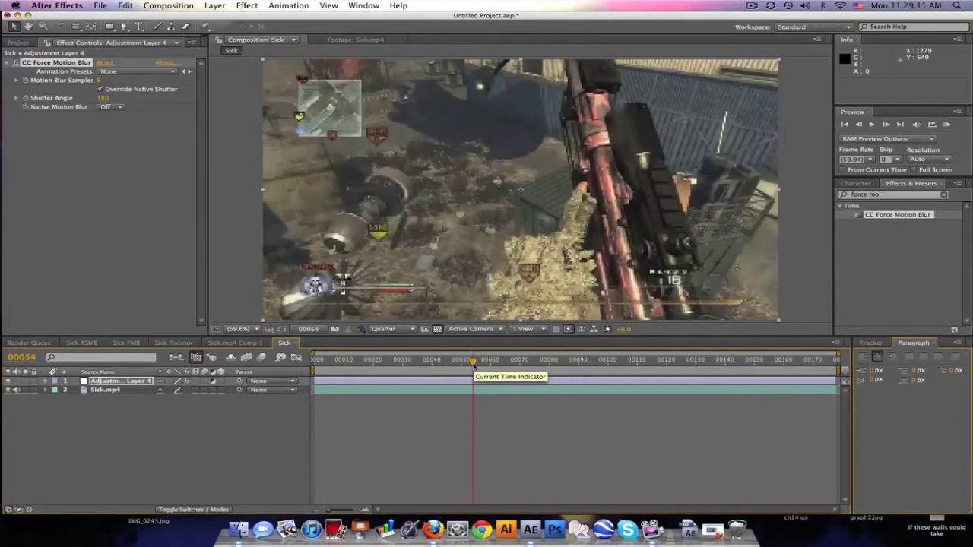
left_click(394, 332)
left_click(394, 354)
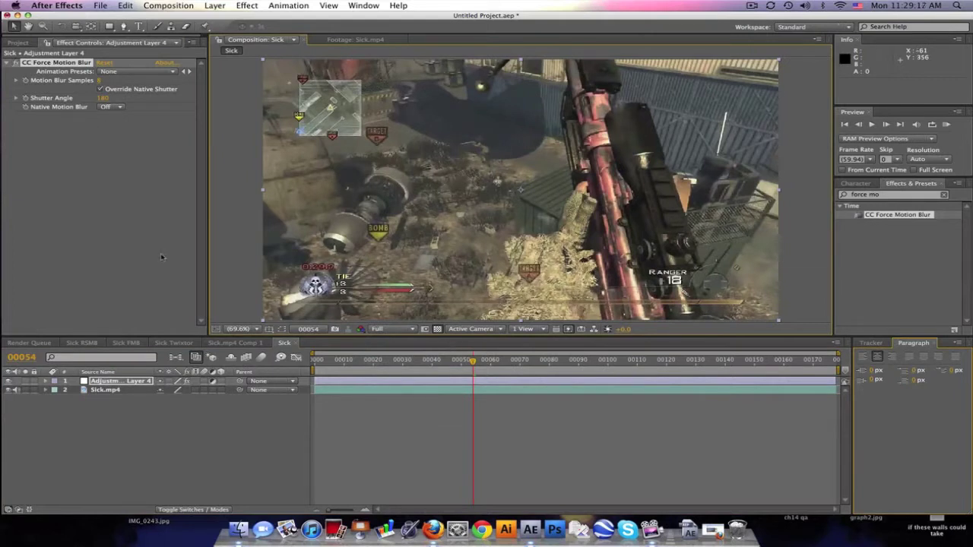
left_click(122, 390)
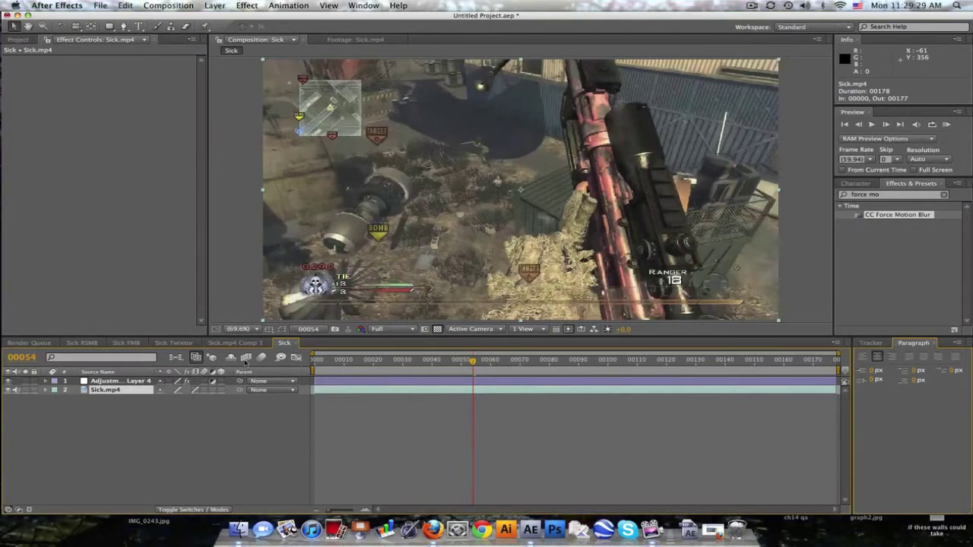
Enable frame blending, then try Motion Blur Samples of 2 and 1 before returning to 8.
left_click(247, 359)
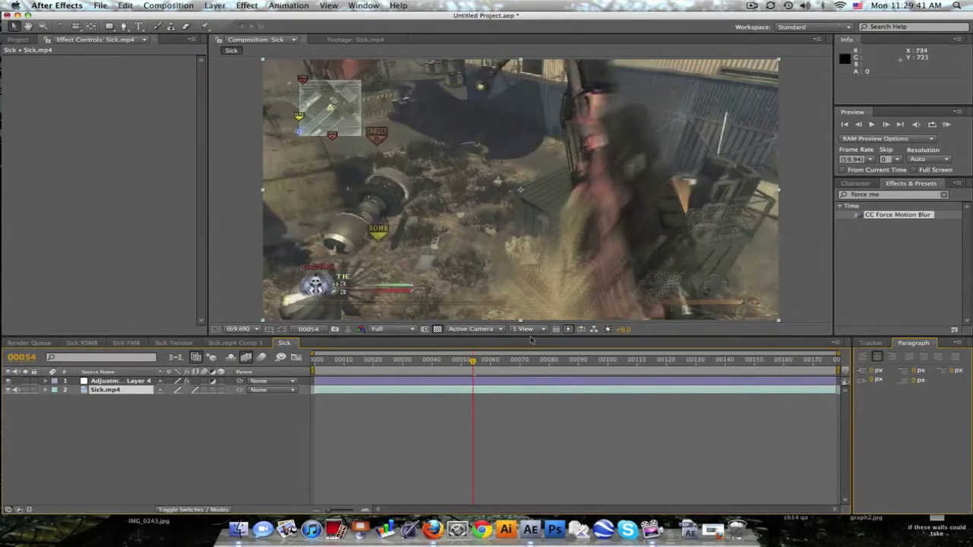
left_click(126, 380)
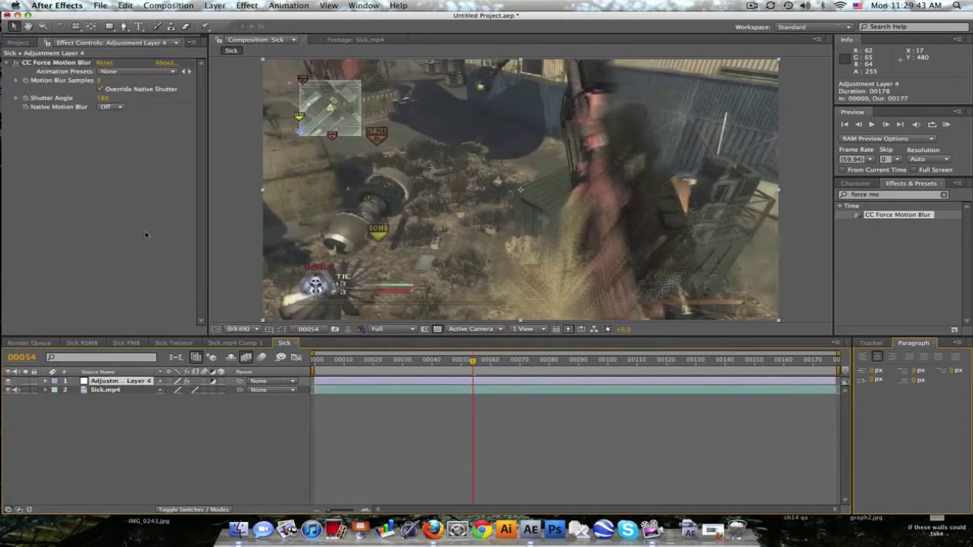
left_click(101, 80)
type("2")
key("Return")
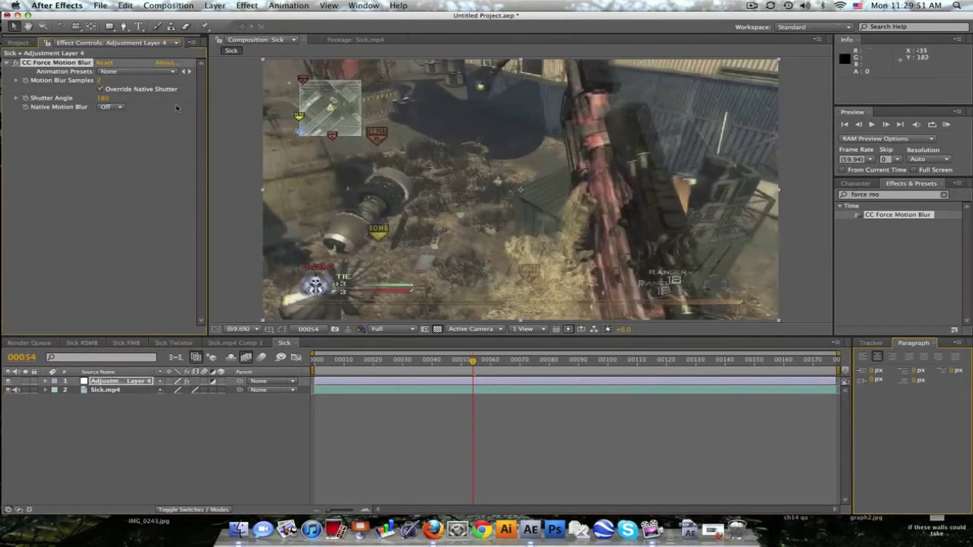
left_click(99, 80)
type("1")
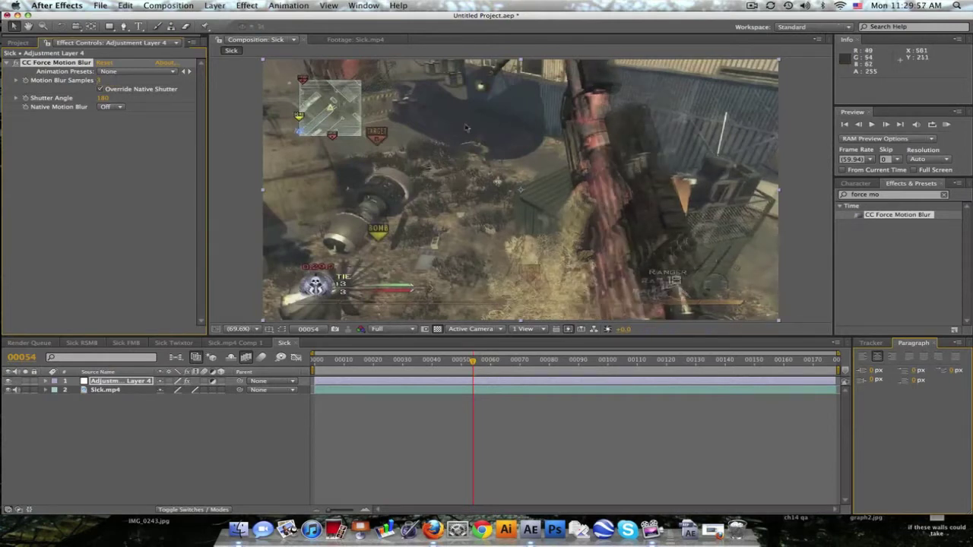
left_click(98, 82)
key("Return")
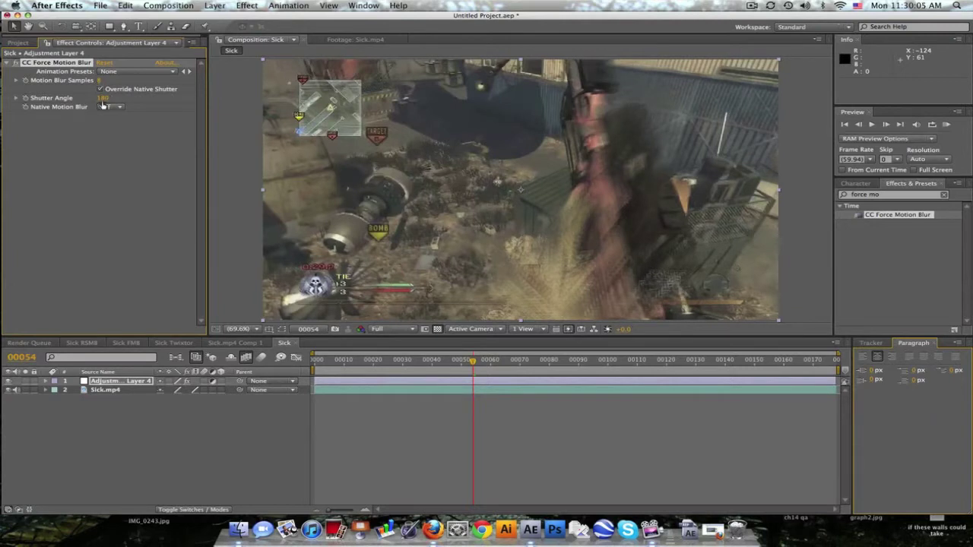
Try a Shutter Angle of 360, restore it to 180, and set Motion Blur Samples to 5.
left_click(104, 99)
type("360")
key("Return")
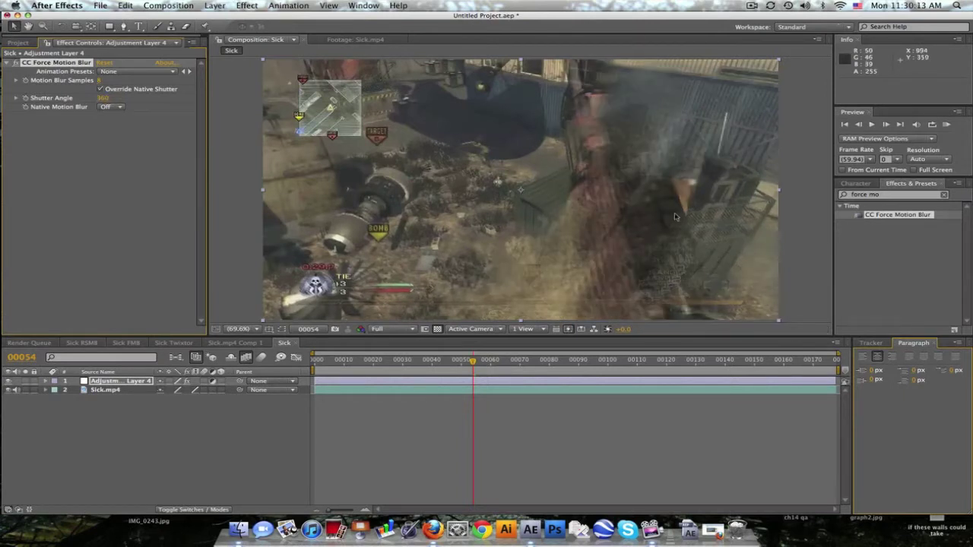
left_click(107, 98)
type("180")
key("Return")
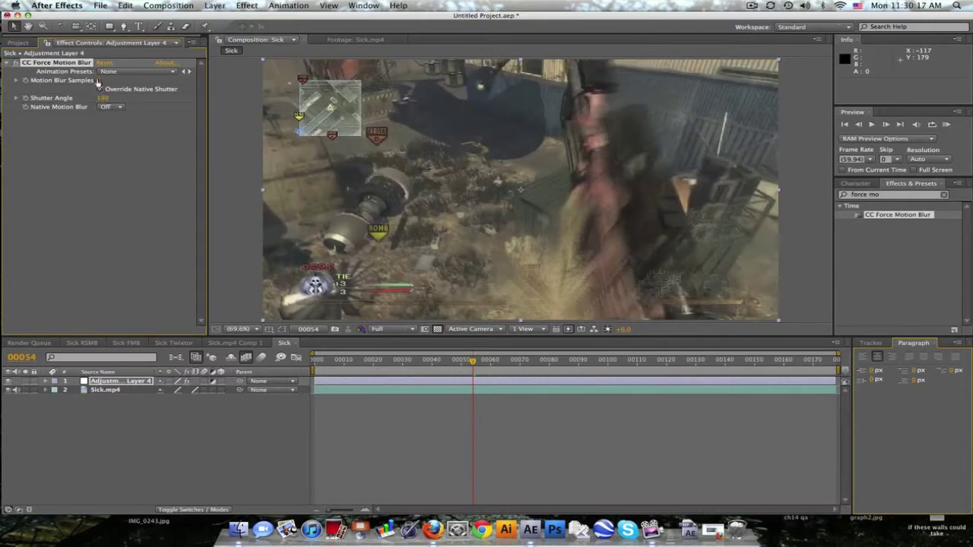
left_click(99, 80)
type("5")
key("Return")
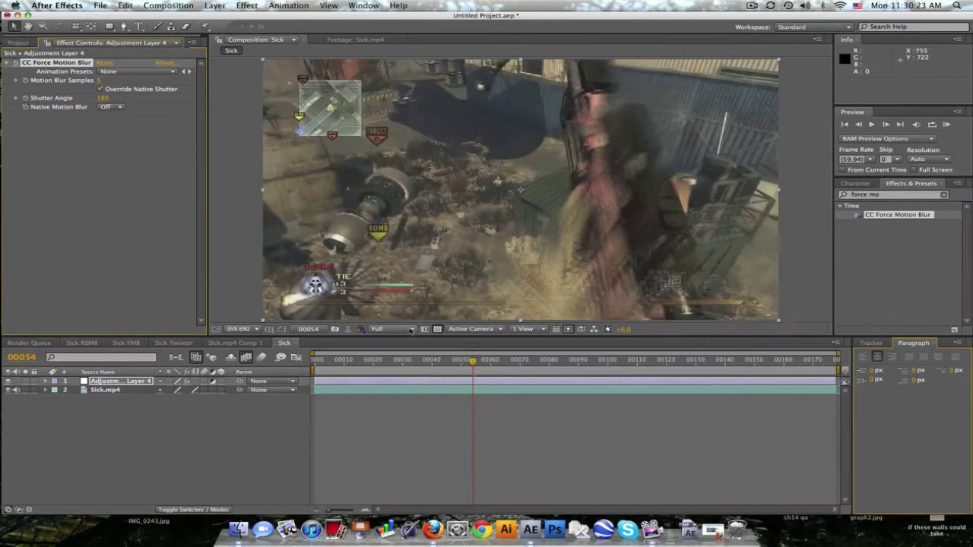
Set the viewer resolution to Quarter and scrub frames 50 to 70 to inspect the blur.
left_click(412, 330)
left_click(403, 377)
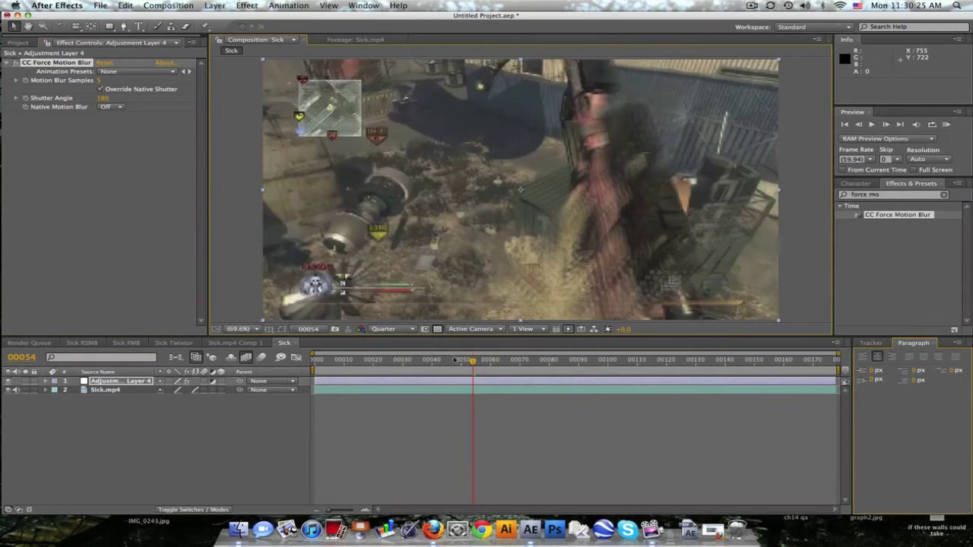
left_click_drag(421, 361, 445, 362)
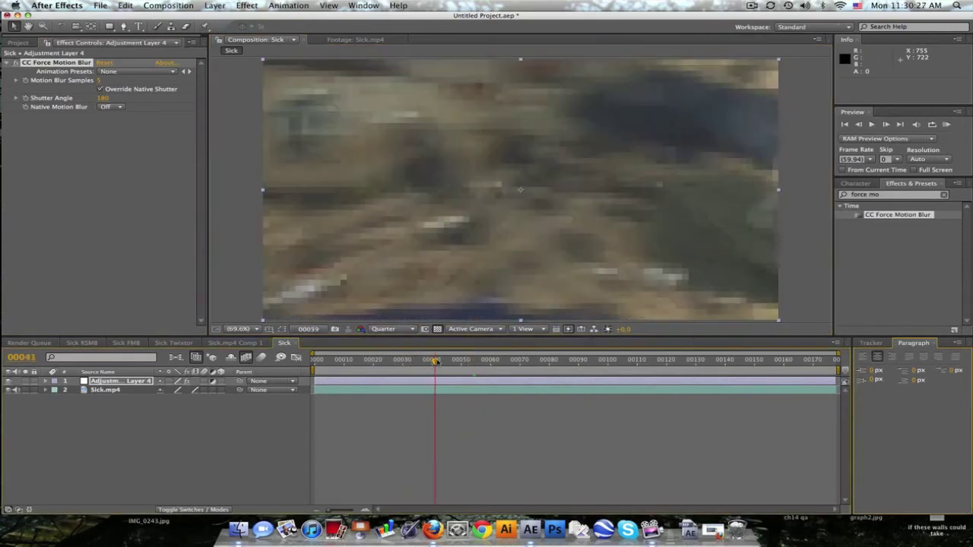
left_click_drag(450, 362, 462, 361)
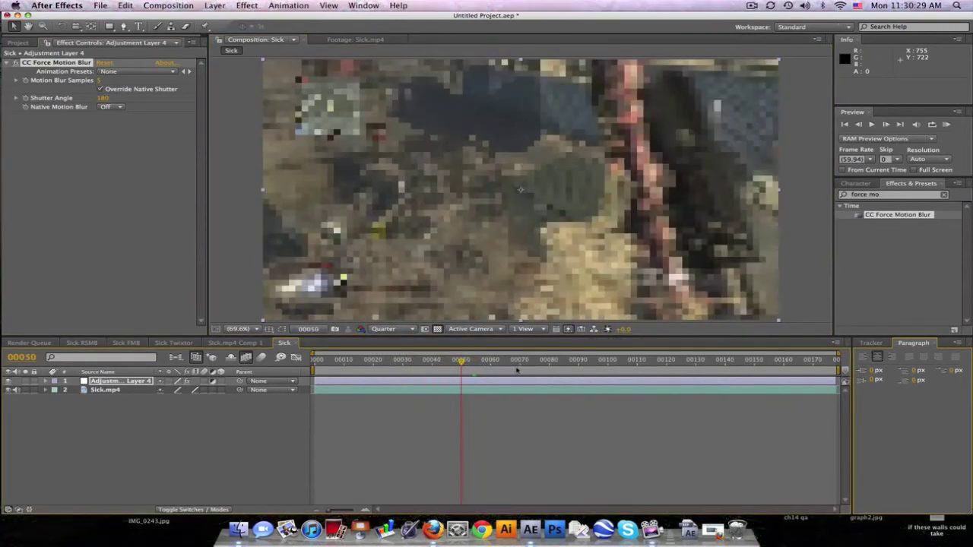
left_click(520, 362)
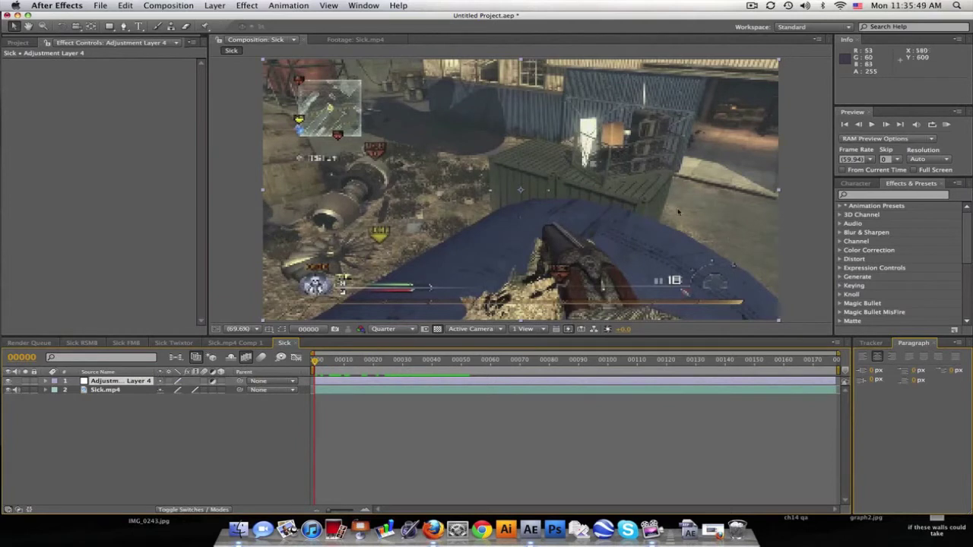
Search Effects & Presets for 'twixtor' and apply Twixtor Pro to Adjustment Layer 4.
left_click(896, 194)
type("twixol")
key("BackSpace")
type("t")
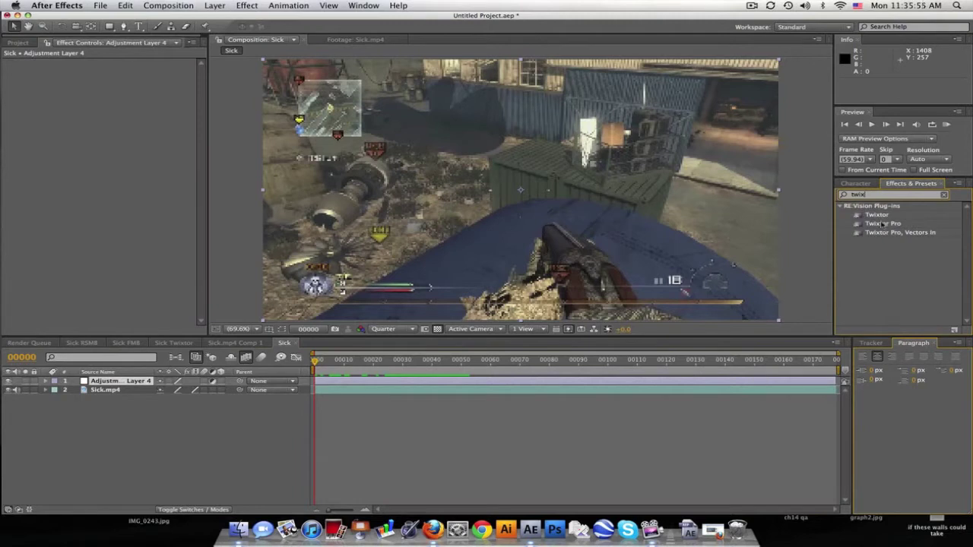
left_click_drag(882, 224, 122, 381)
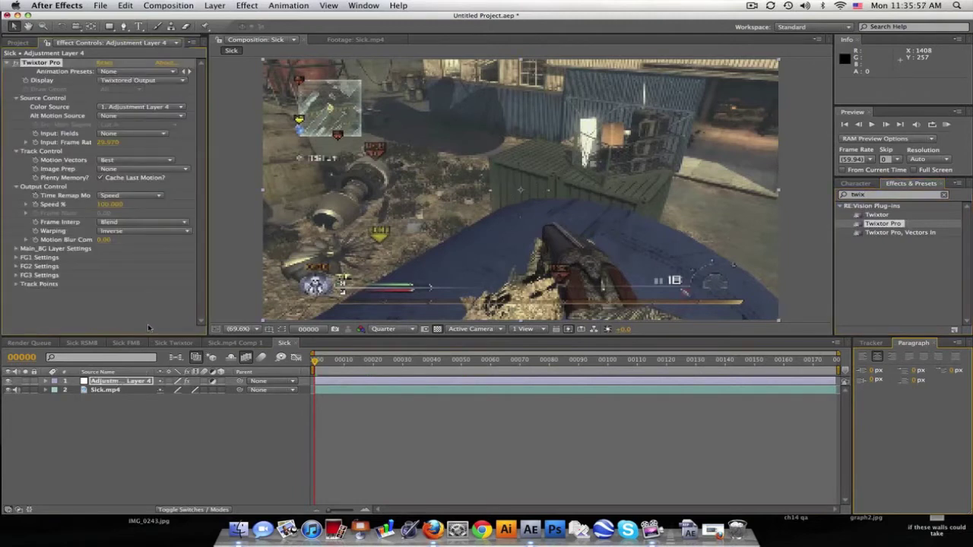
Check the Sick comp's frame rate, set Twixtor's Input Frame Rate to 59.94, and scrub the result.
left_click(168, 6)
left_click(171, 33)
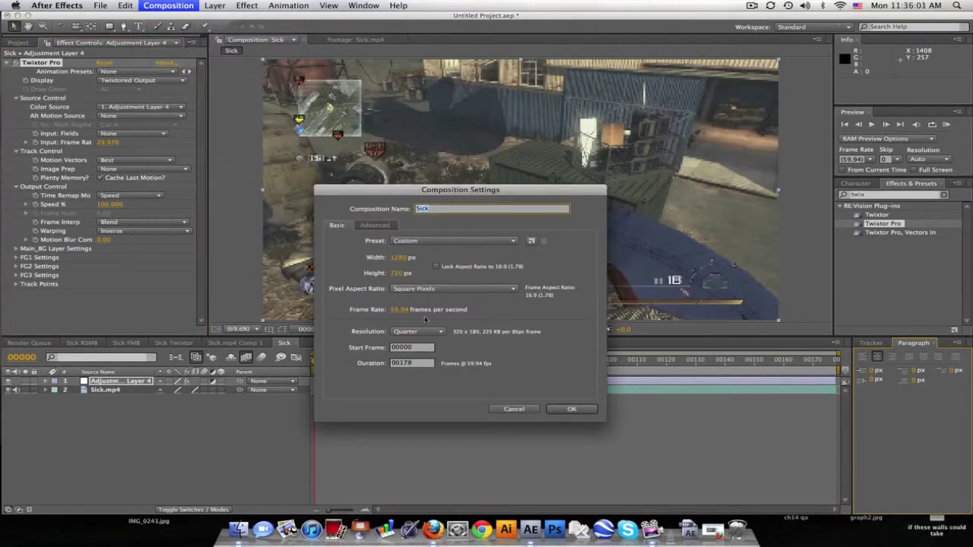
left_click(524, 409)
left_click(108, 142)
type("59.94")
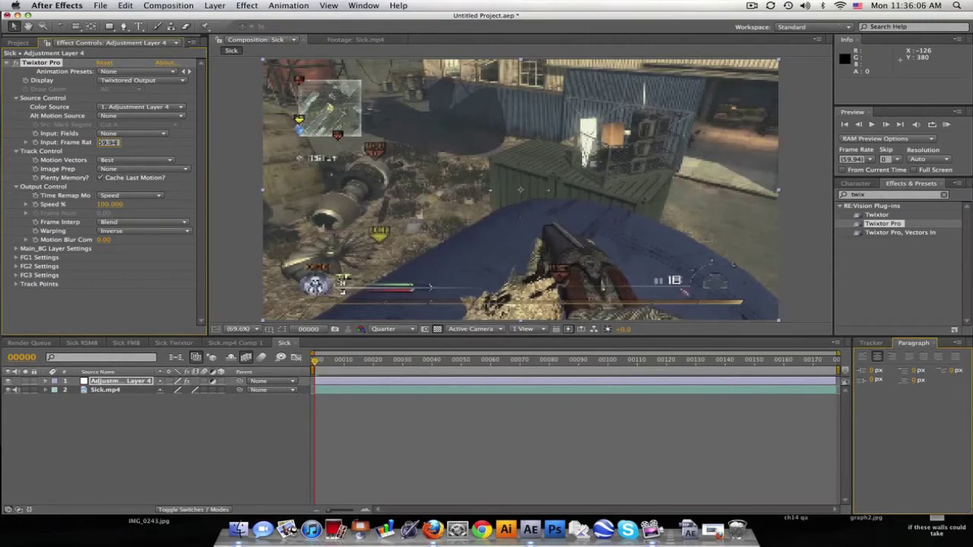
key("Return")
left_click_drag(314, 361, 423, 363)
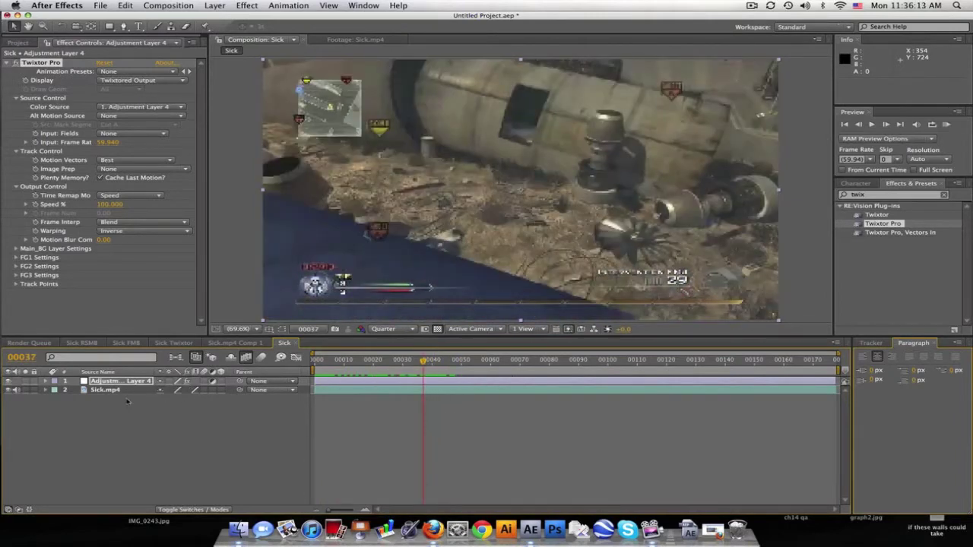
Select the Sick.mp4 layer and choose Layer > Pre-compose.
left_click(106, 390)
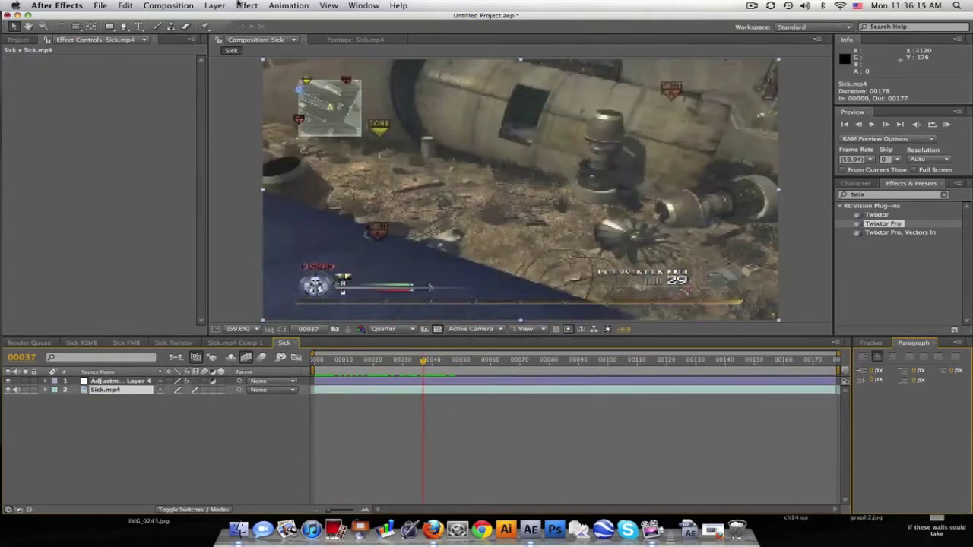
left_click(214, 6)
left_click(275, 350)
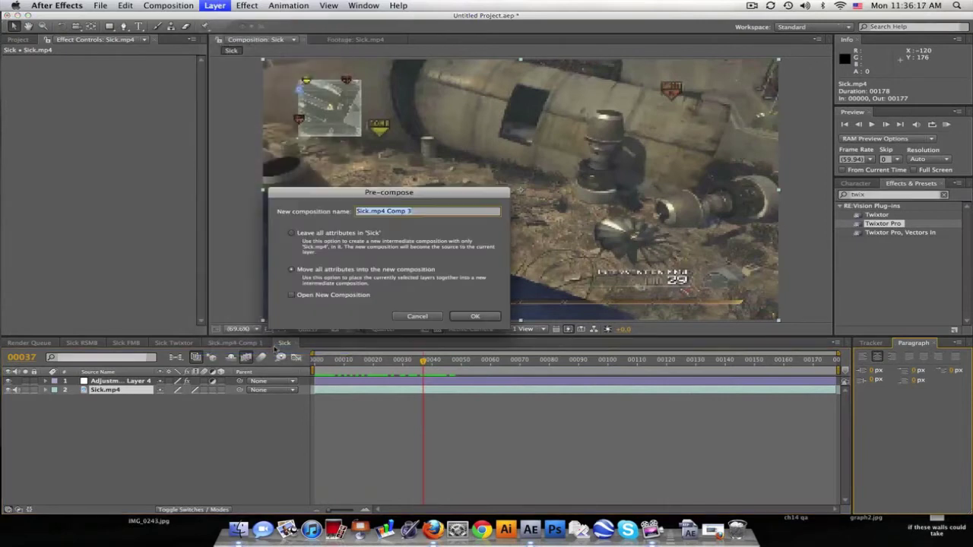
Pre-compose Sick.mp4 moving all attributes, then open Sick.mp4 Comp 3 and scrub it.
left_click(475, 315)
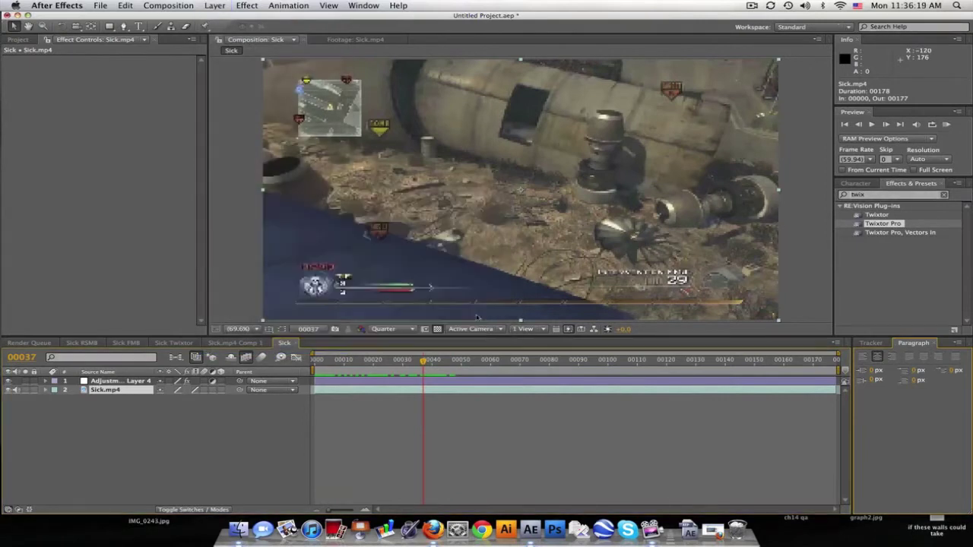
double_click(120, 389)
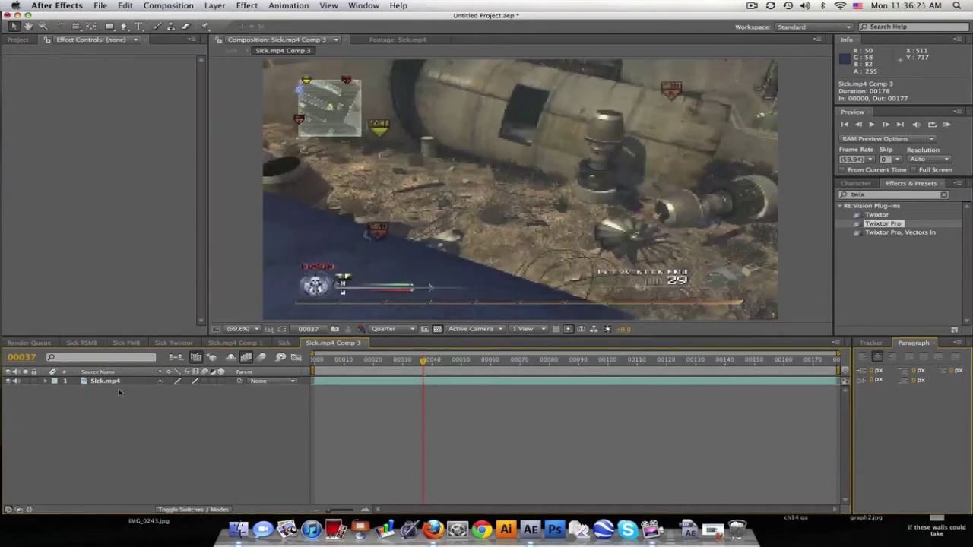
left_click_drag(372, 363, 417, 359)
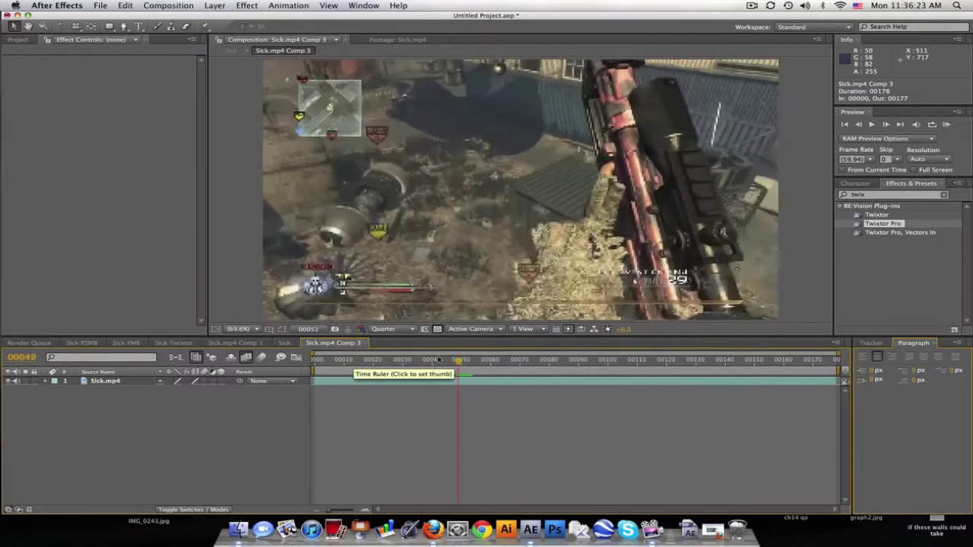
left_click_drag(425, 359, 313, 358)
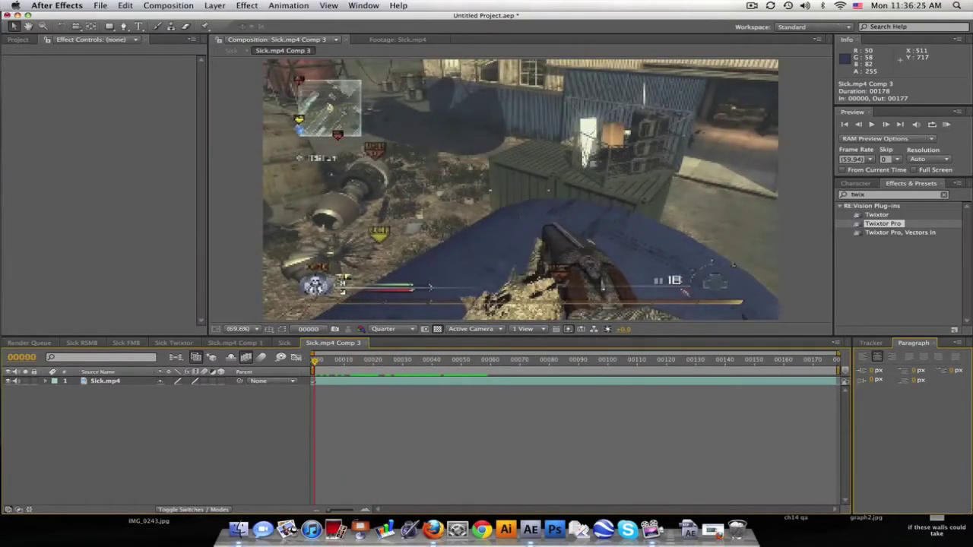
Set Sick.mp4 Comp 3 to 29.97 fps and duplicate its Sick.mp4 layer.
left_click(168, 5)
left_click(179, 33)
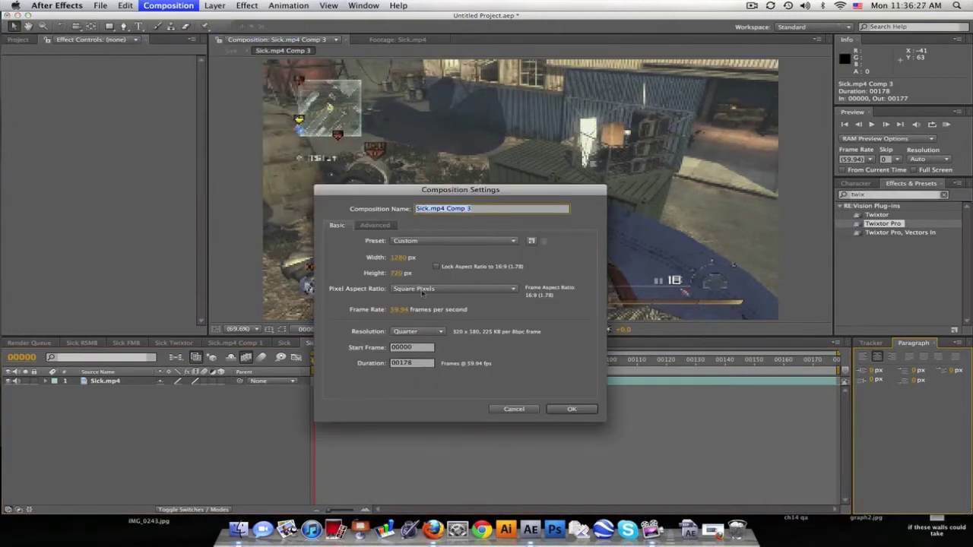
left_click(405, 309)
type("29")
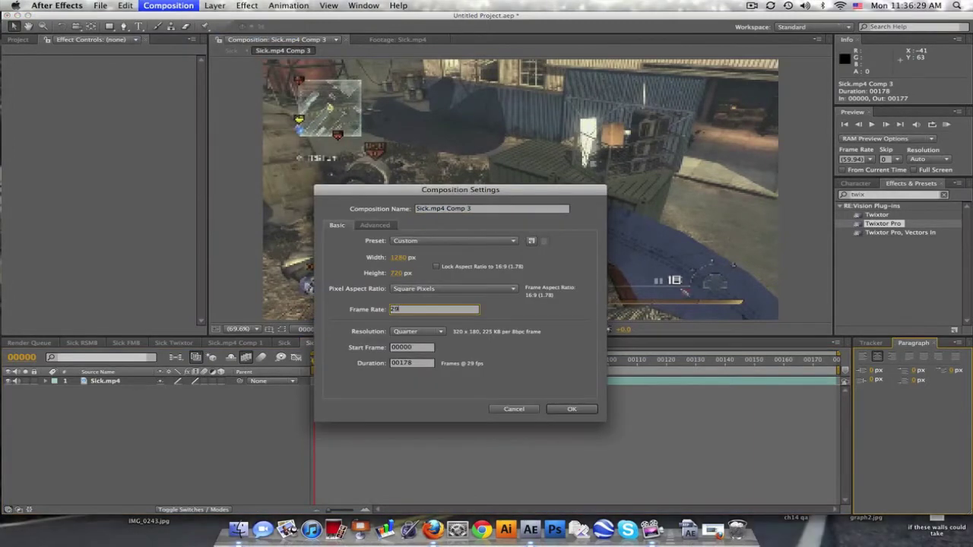
type(".97")
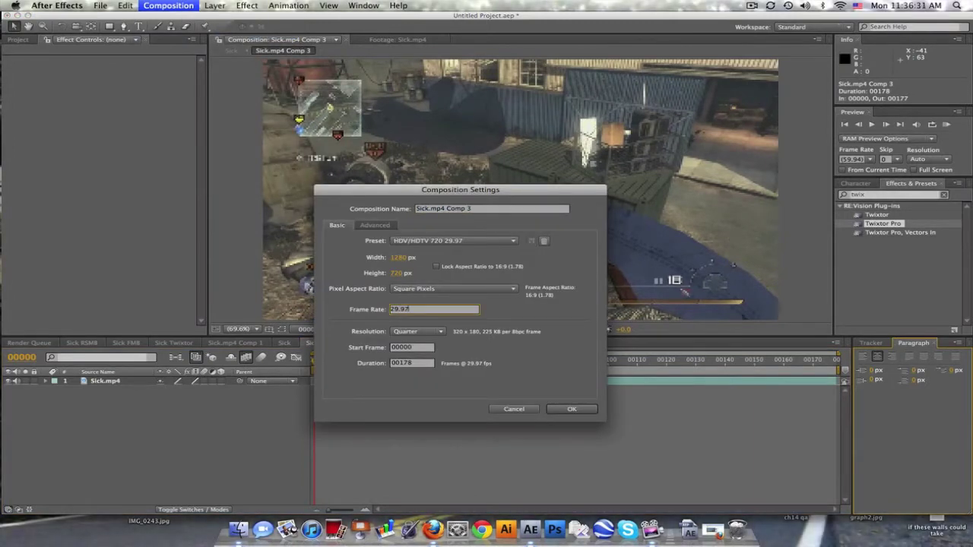
key("Return")
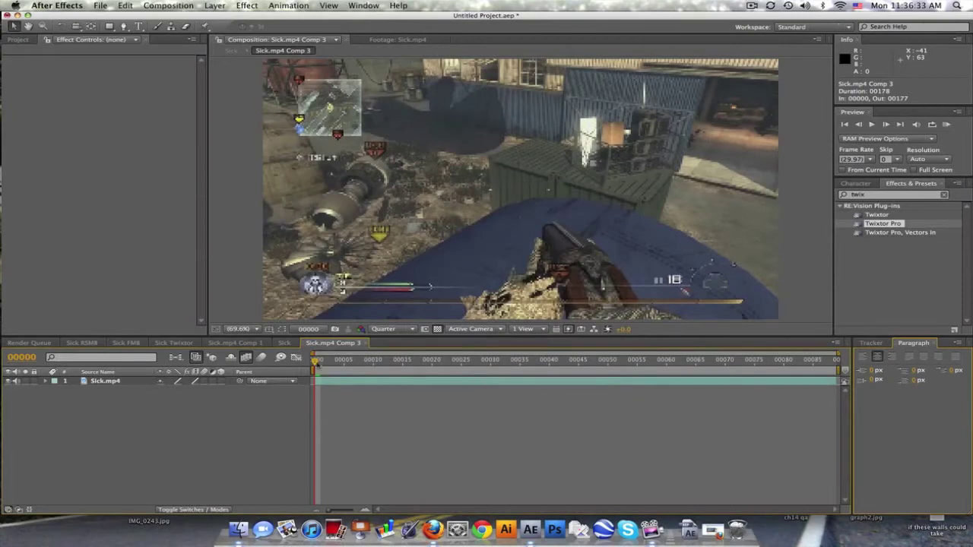
left_click_drag(317, 364, 338, 363)
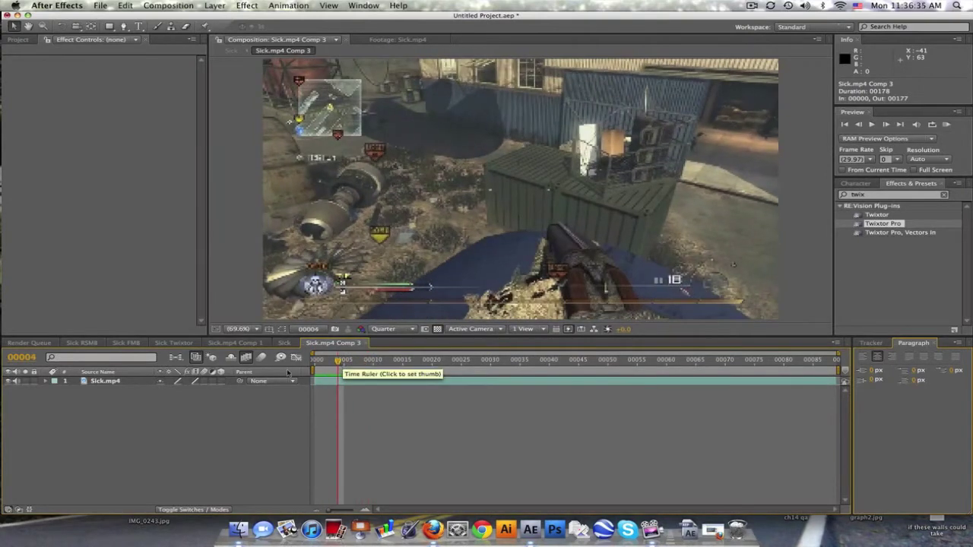
left_click(137, 385)
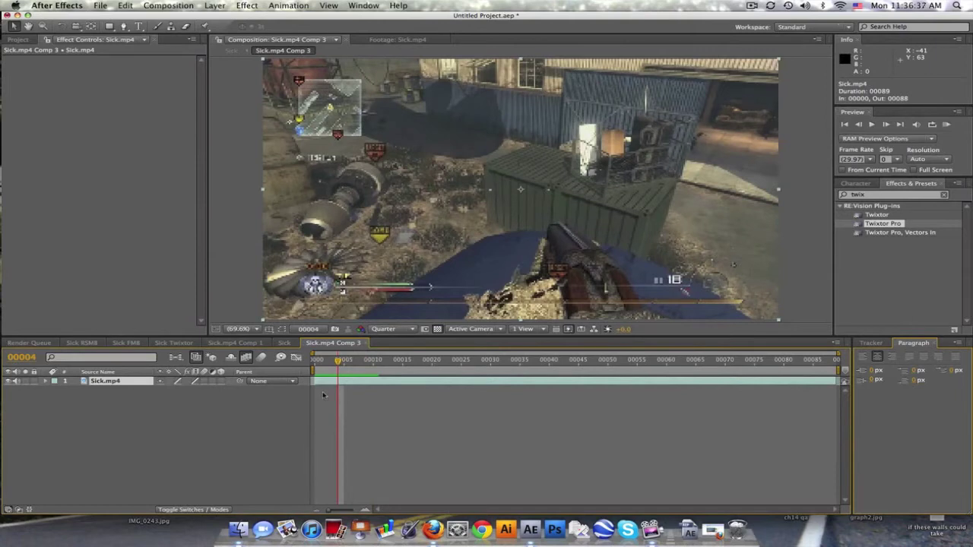
key("ctrl+d")
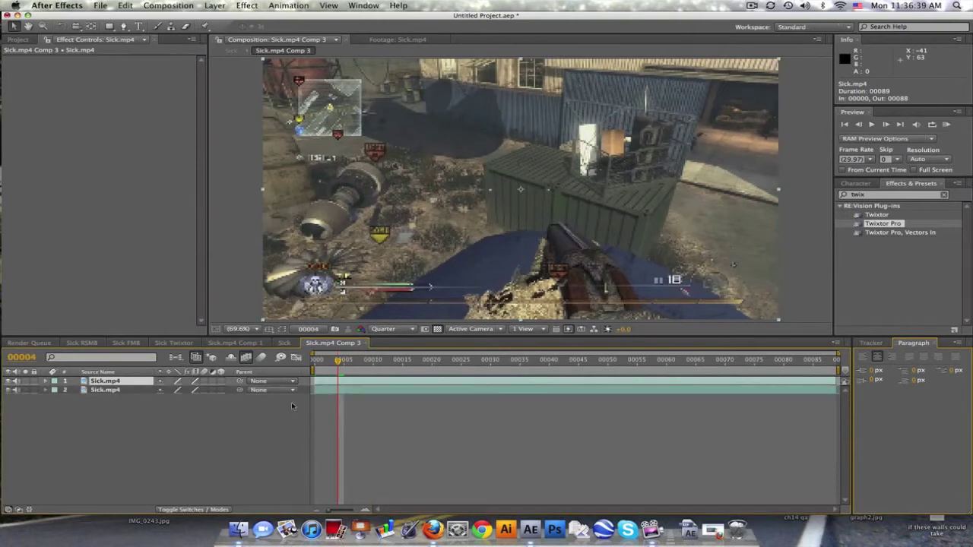
Lengthen the composition's duration in Composition Settings.
left_click(168, 5)
left_click(194, 32)
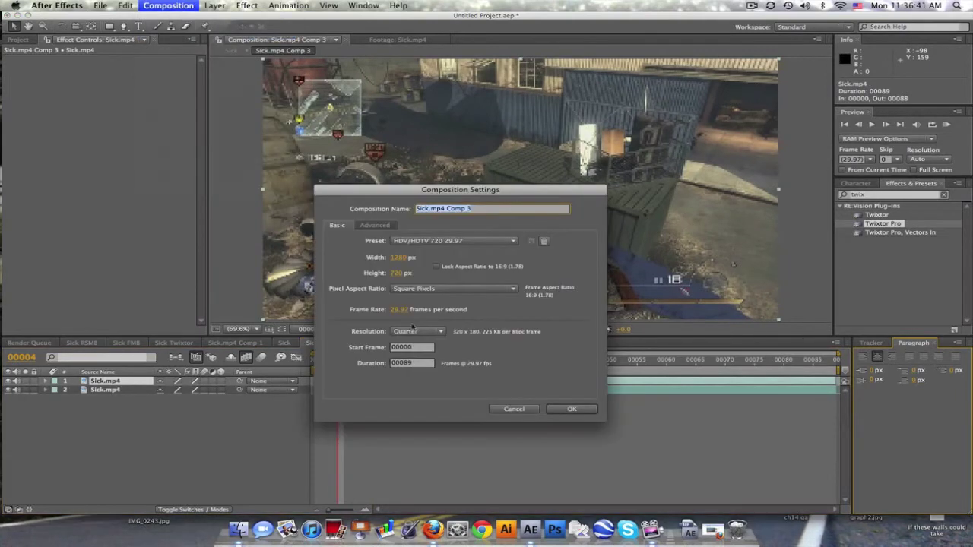
double_click(422, 363)
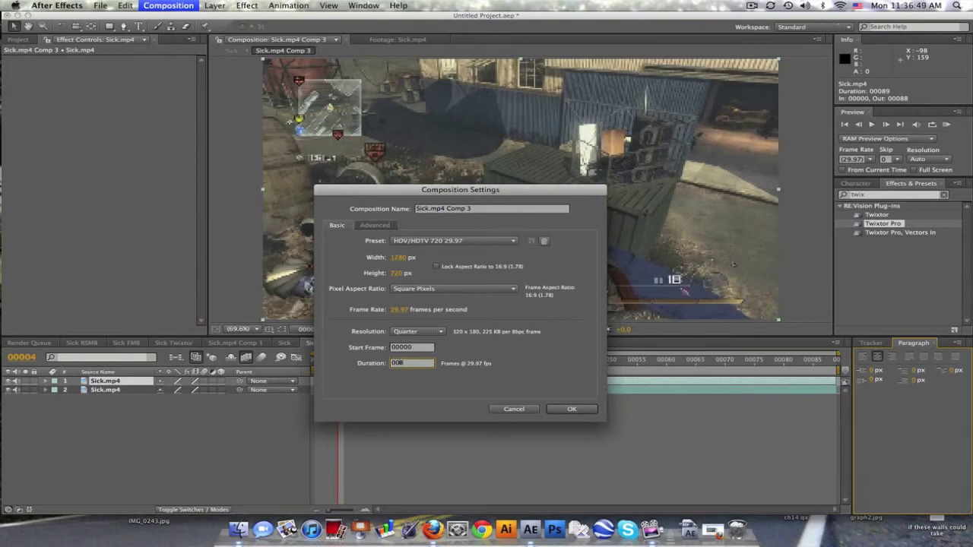
type("00178")
left_click(579, 409)
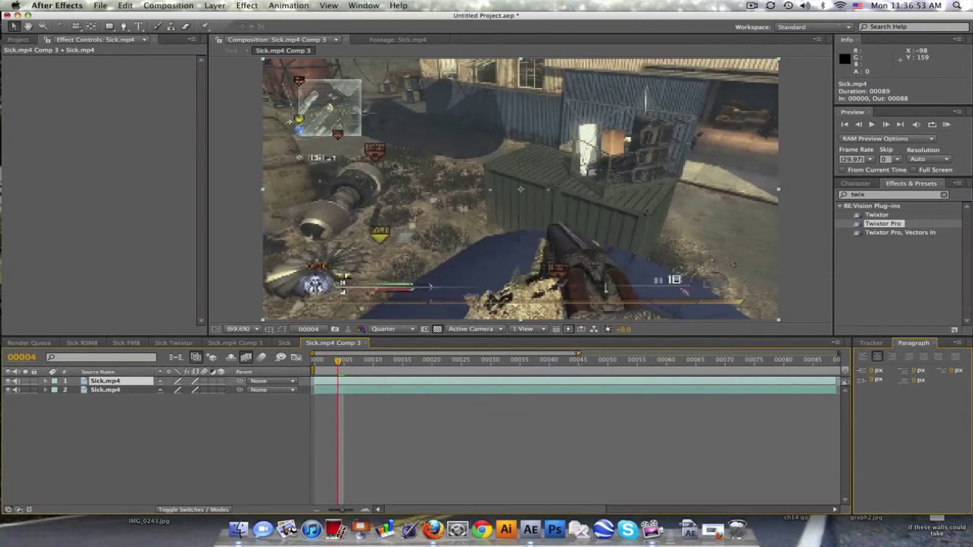
Time-stretch the top Sick.mp4 layer to 200%.
left_click_drag(578, 354, 839, 353)
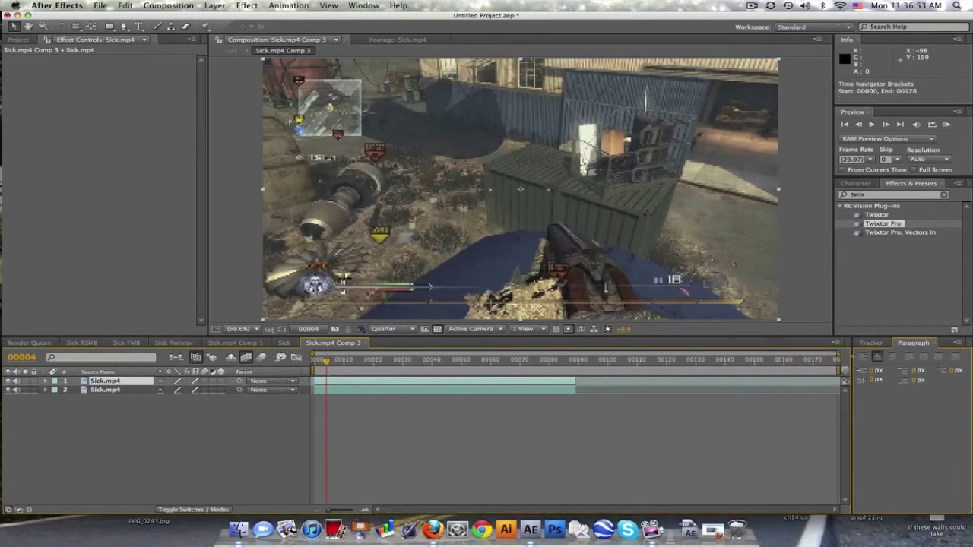
left_click(148, 391)
left_click(148, 383)
left_click(209, 6)
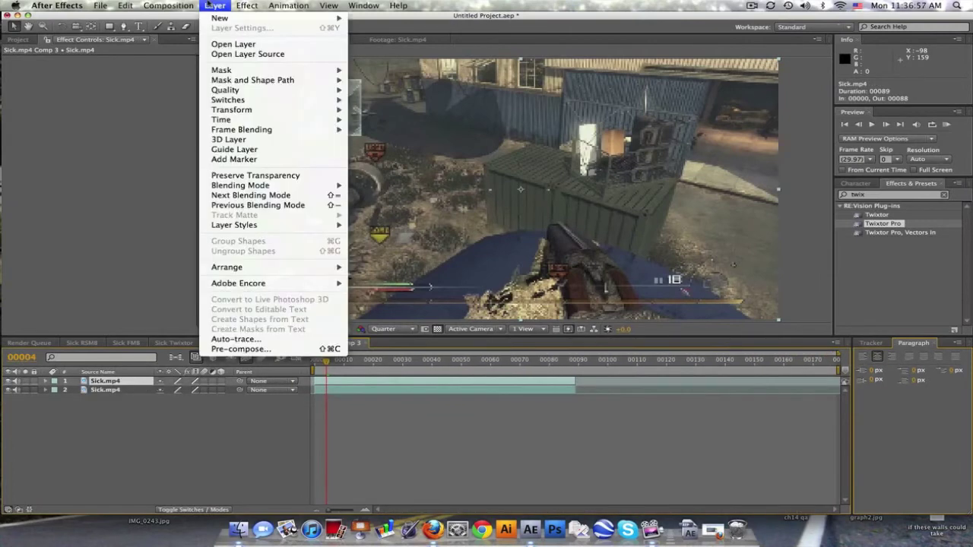
mouse_move(248, 114)
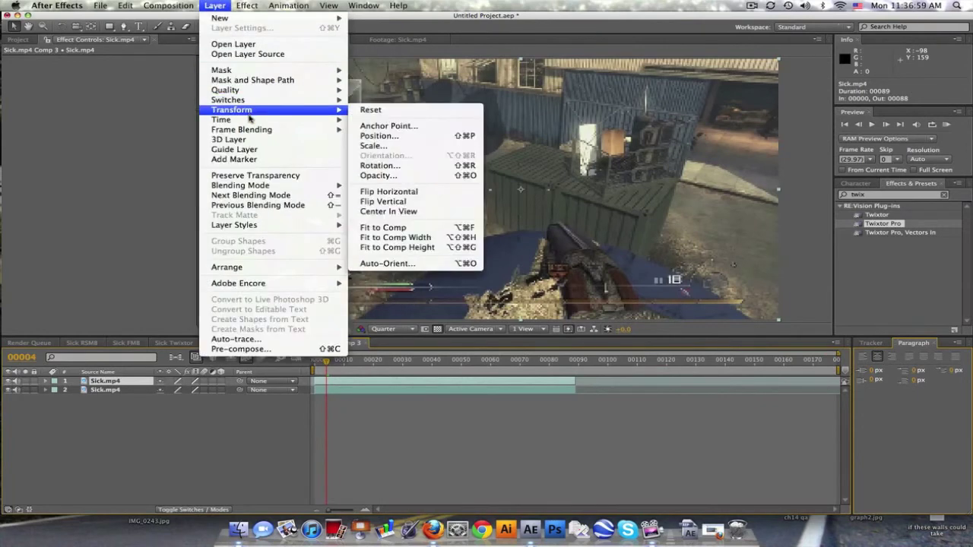
mouse_move(288, 120)
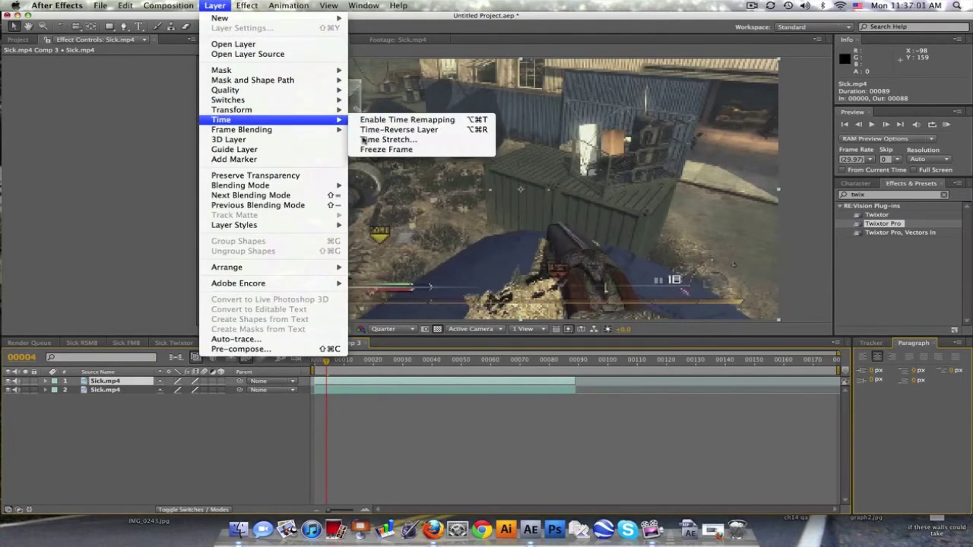
left_click(363, 139)
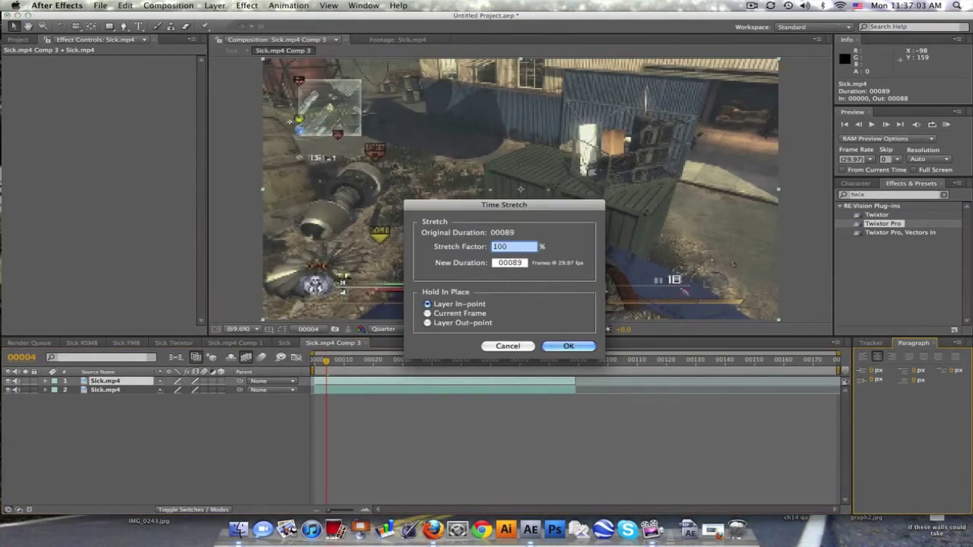
type("200")
key("Return")
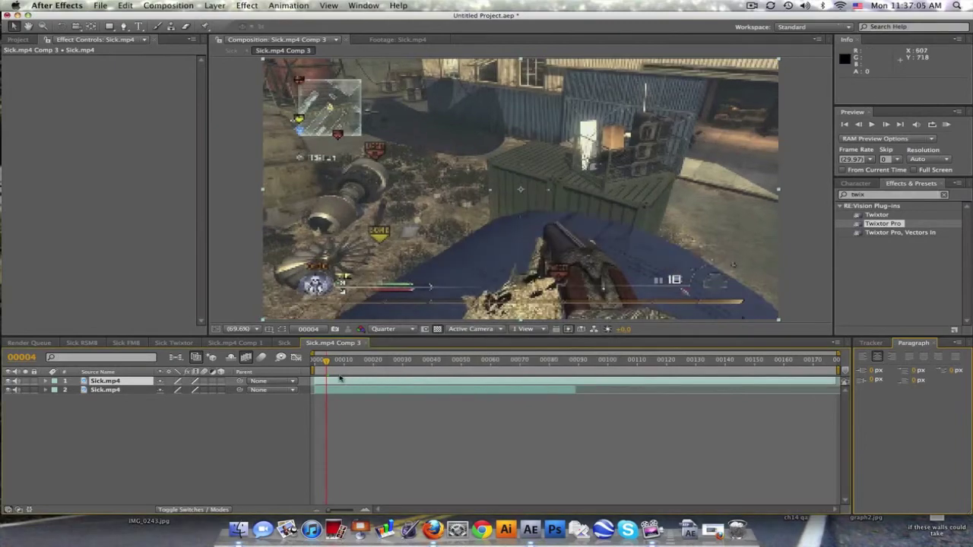
Play the stretched clip, hide the lower Sick.mp4 layer, scrub to frame 00149, and open the Sick comp.
key("space")
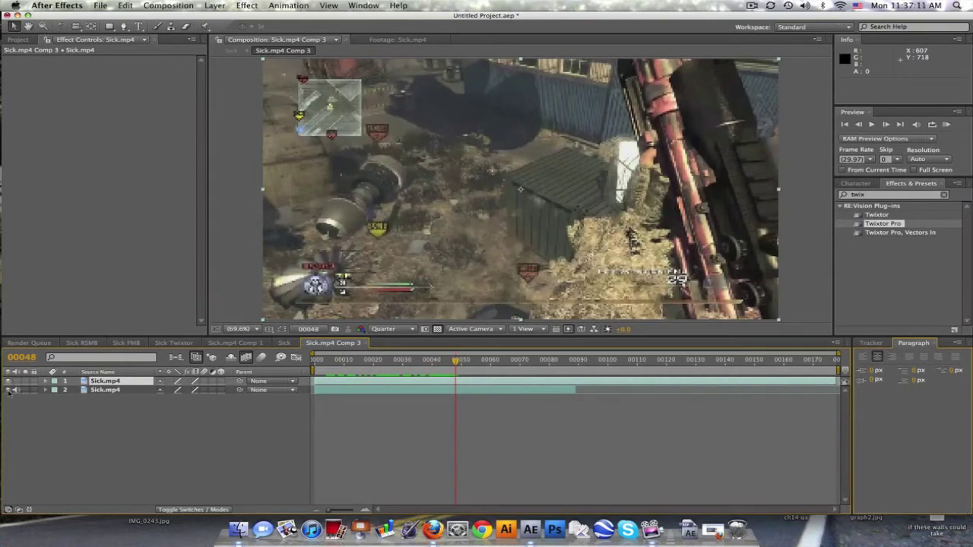
left_click(7, 390)
left_click_drag(318, 360, 488, 360)
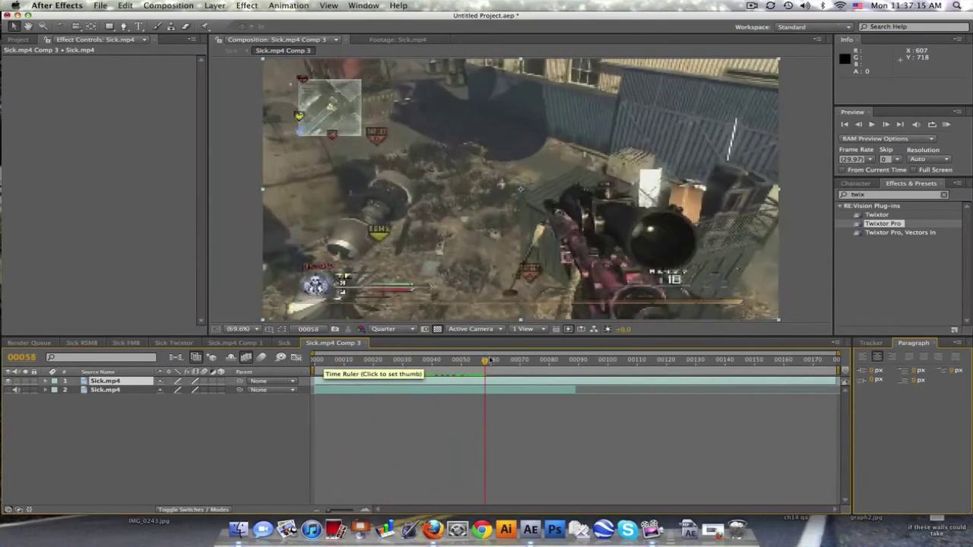
left_click_drag(489, 360, 722, 360)
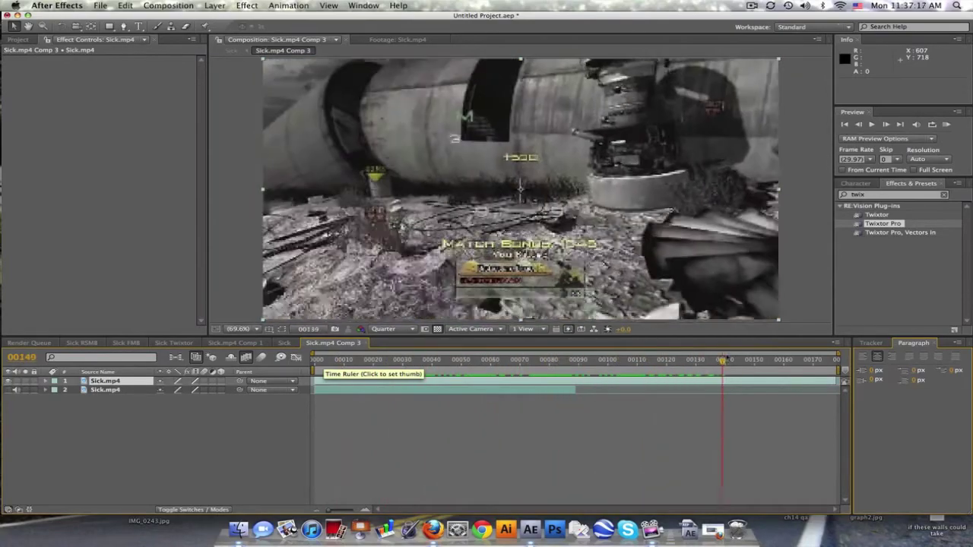
left_click(284, 343)
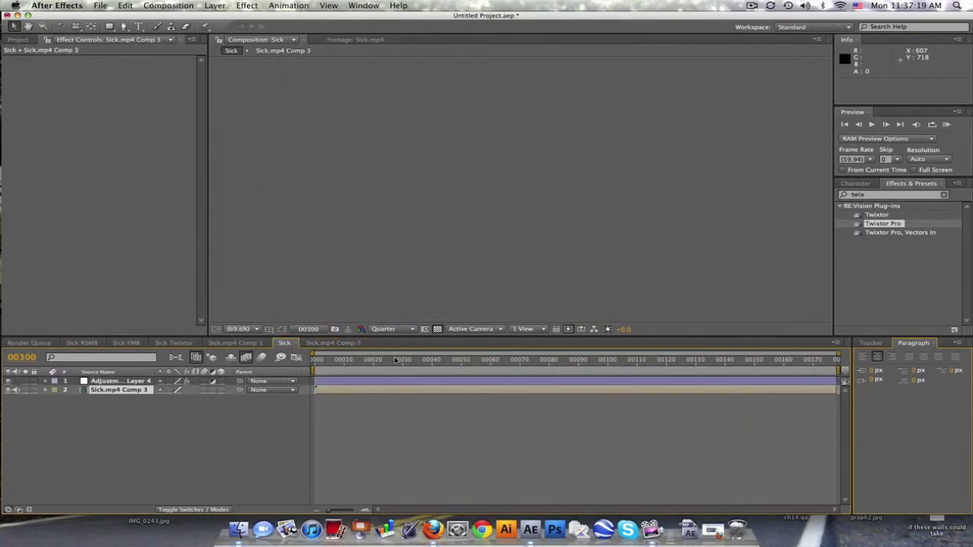
Select Adjustment Layer 4 and set Twixtor Pro's Speed % to 200.
left_click(397, 361)
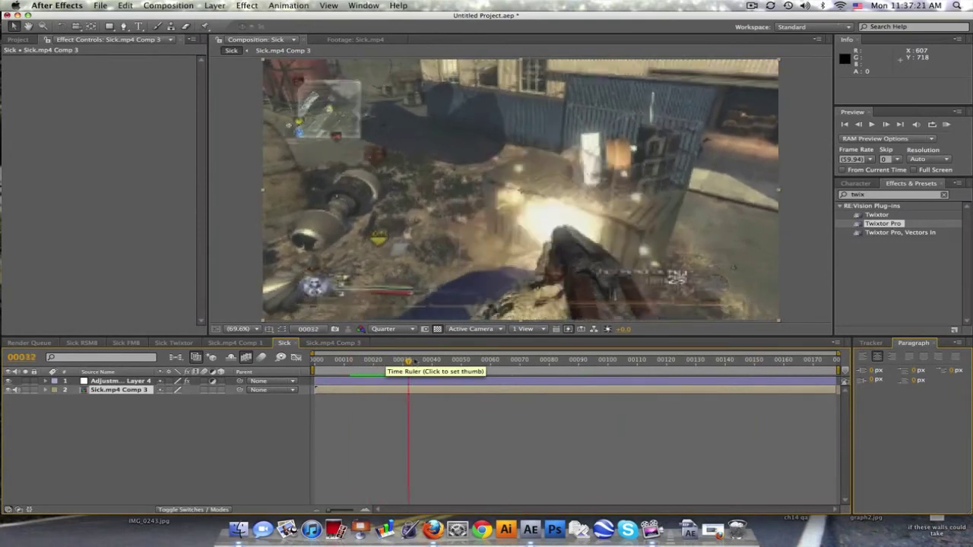
left_click_drag(408, 360, 510, 361)
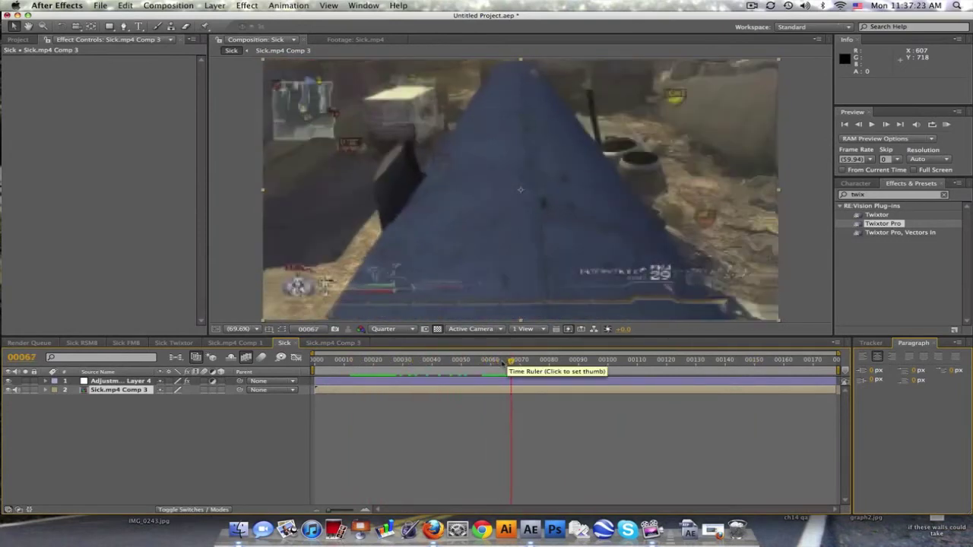
left_click(333, 343)
left_click(284, 342)
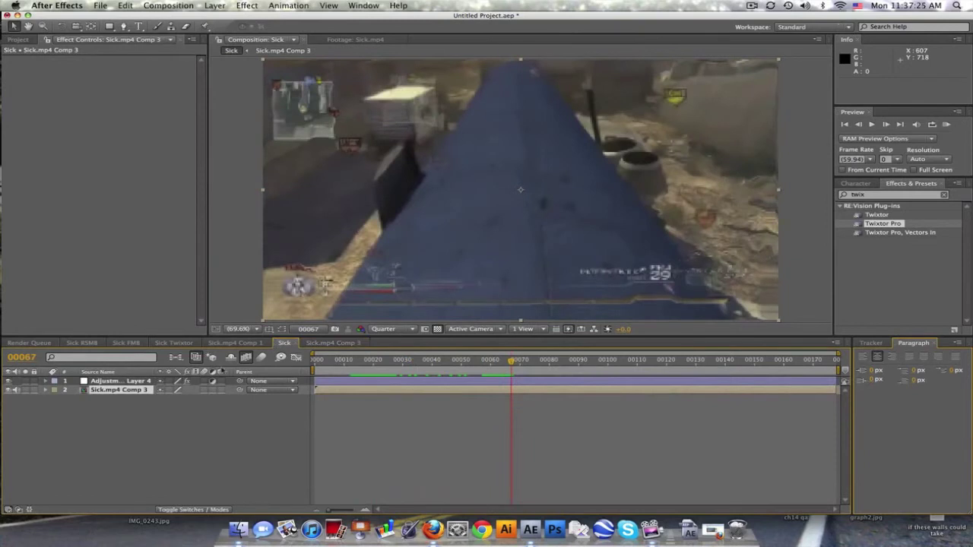
left_click(121, 382)
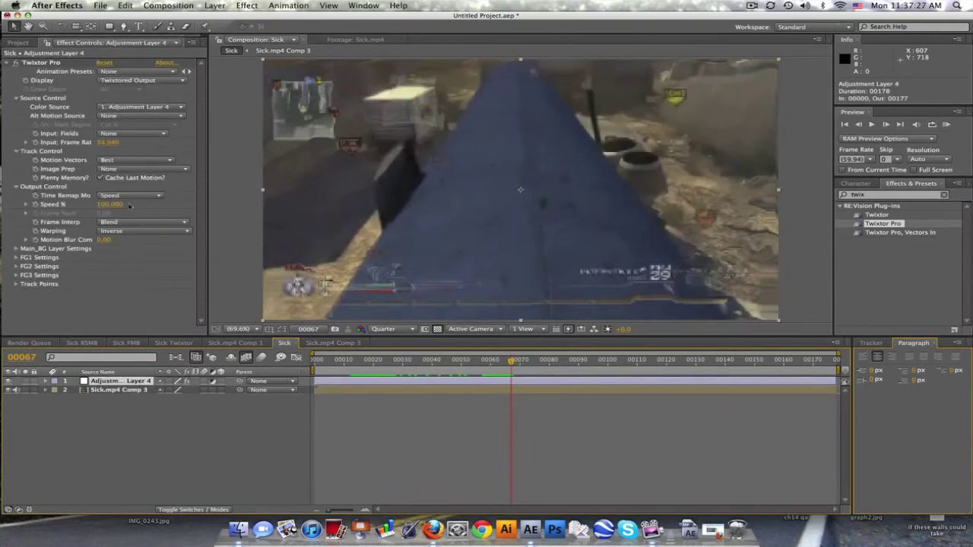
left_click(110, 204)
type("200.000")
key("Return")
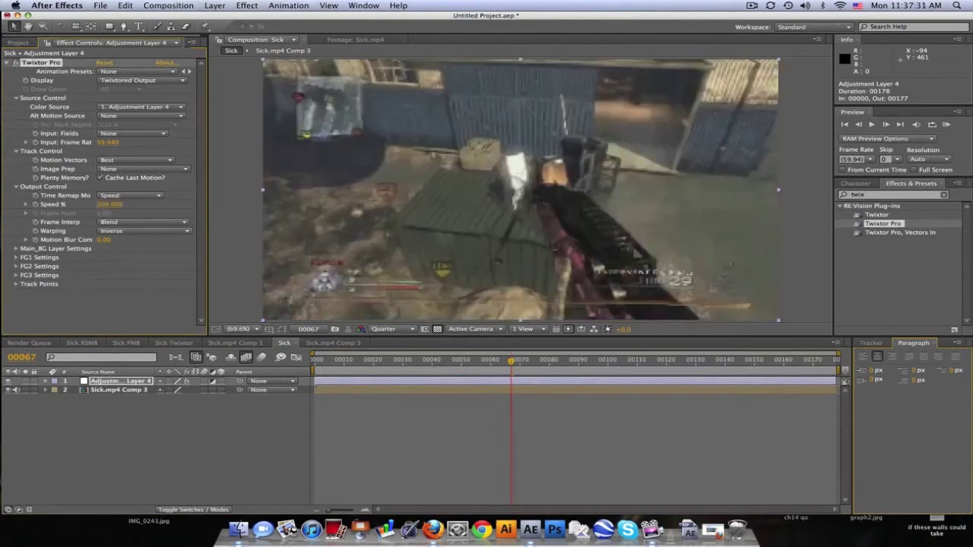
Set Frame Interp to Motion Weighted Blend and Motion Blur Compensation to 0.50.
mouse_move(465, 362)
left_mouse_down()
mouse_move(372, 360)
mouse_move(621, 367)
left_mouse_up()
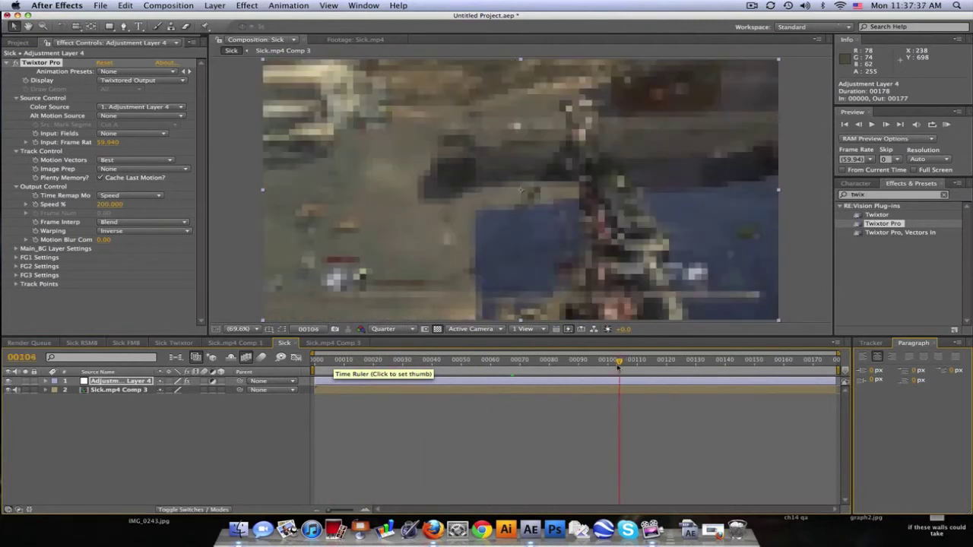
mouse_move(621, 368)
left_mouse_down()
mouse_move(596, 363)
mouse_move(648, 362)
left_mouse_up()
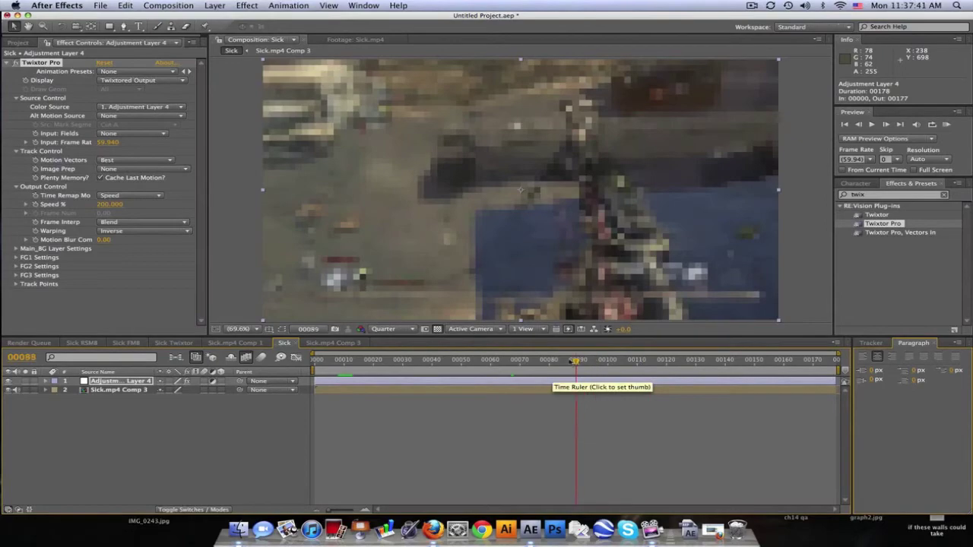
left_click(535, 380)
left_click_drag(535, 374, 534, 362)
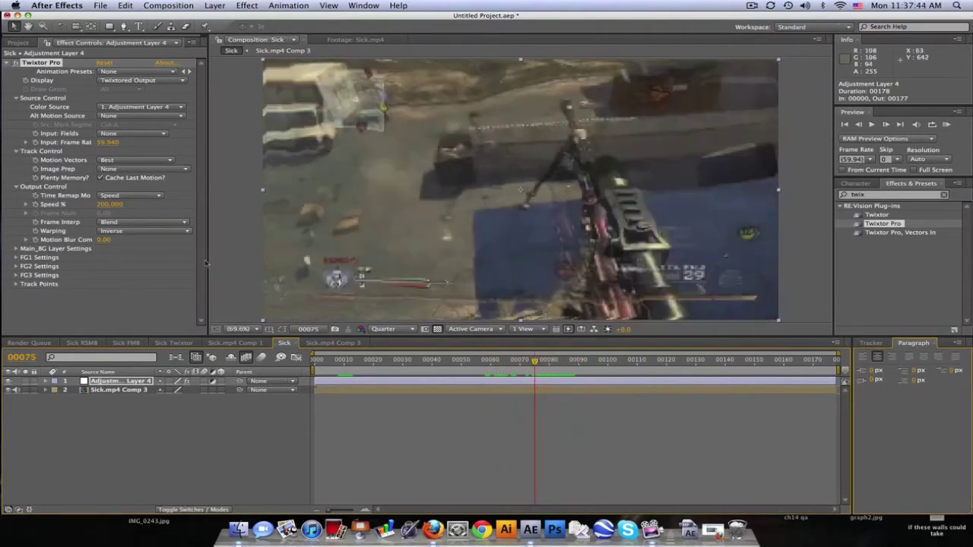
left_click(152, 222)
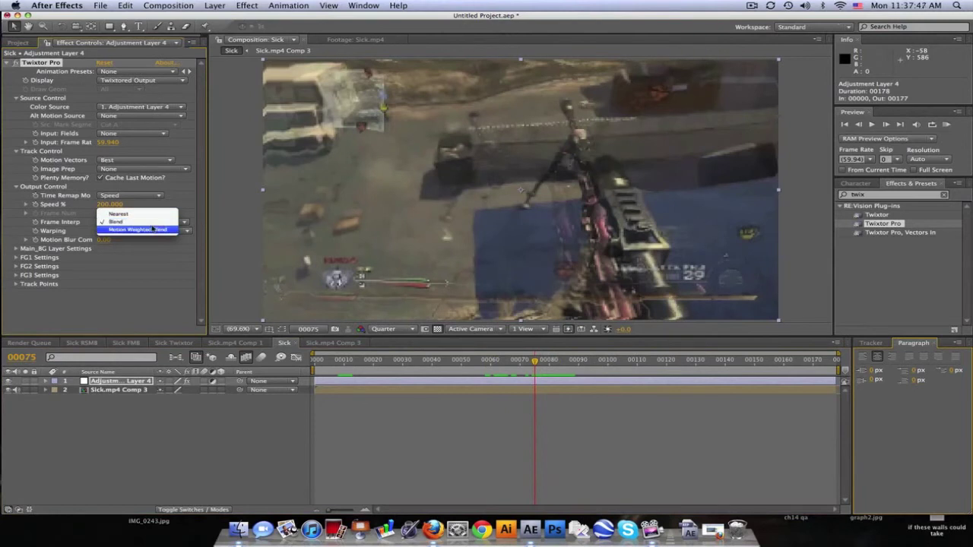
left_click(153, 230)
left_click(104, 239)
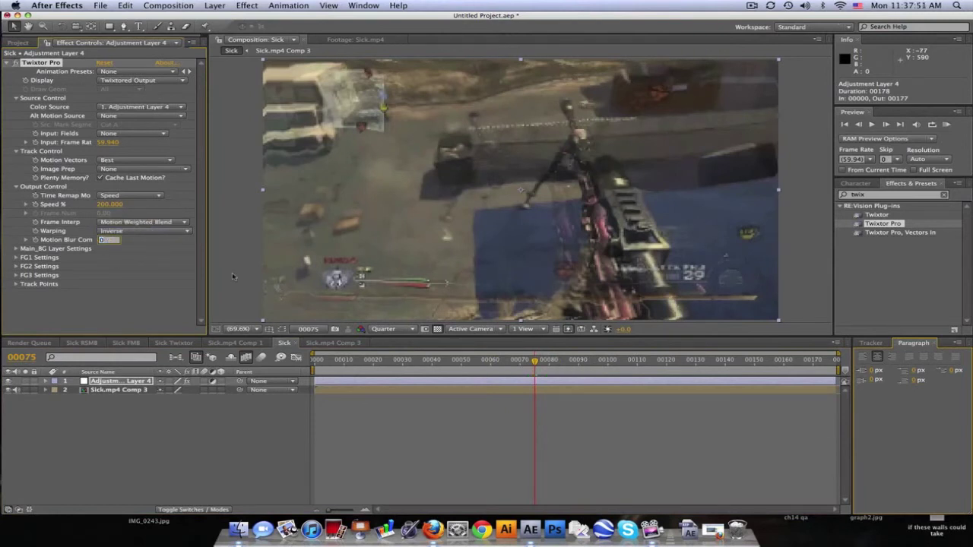
type("5")
key("Return")
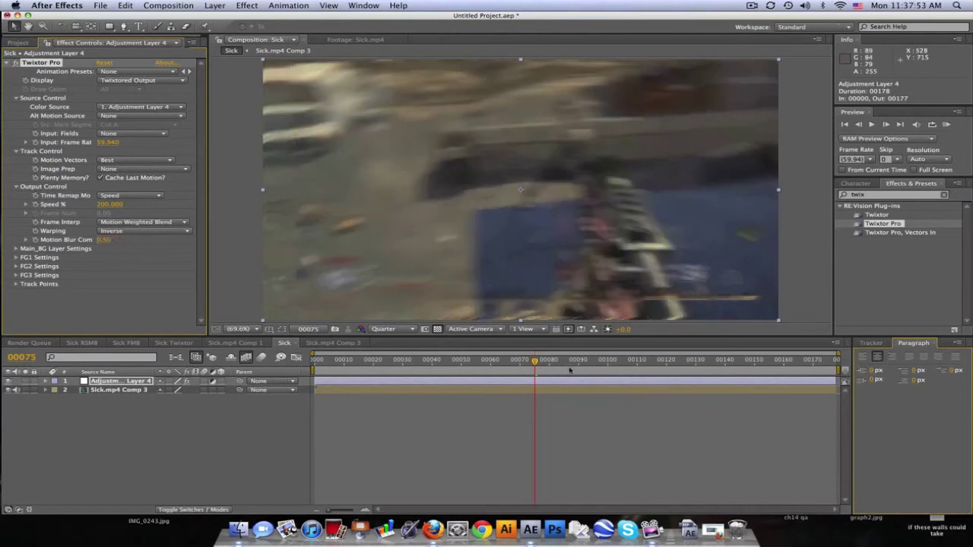
RAM Preview the result, scrub to frame 00051, then switch to the Sick Twixtor comp.
left_click(944, 126)
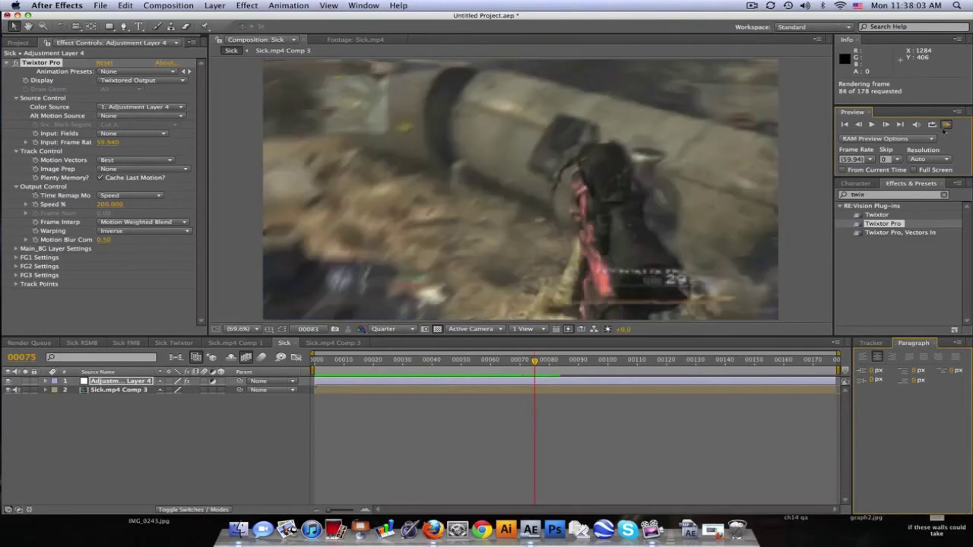
left_click(946, 125)
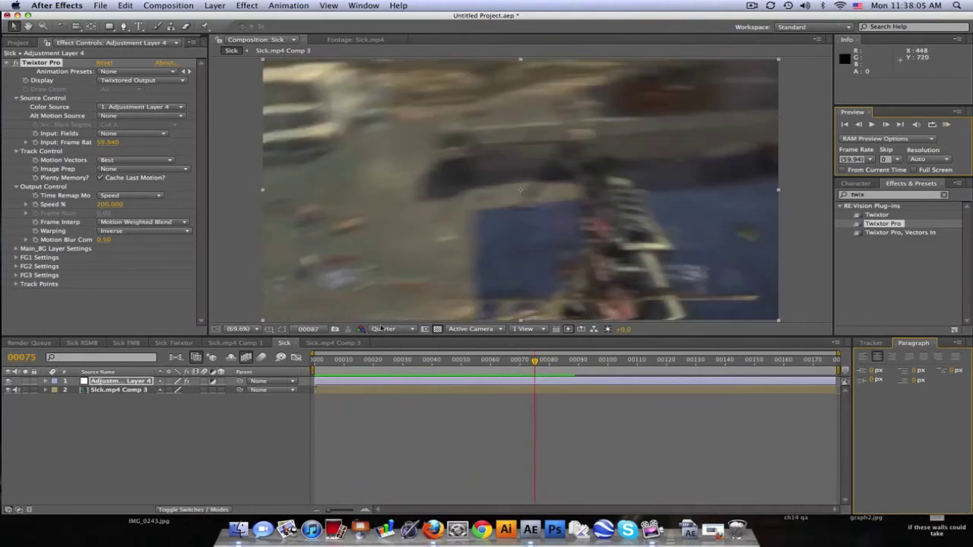
left_click(334, 362)
left_click_drag(335, 362, 463, 362)
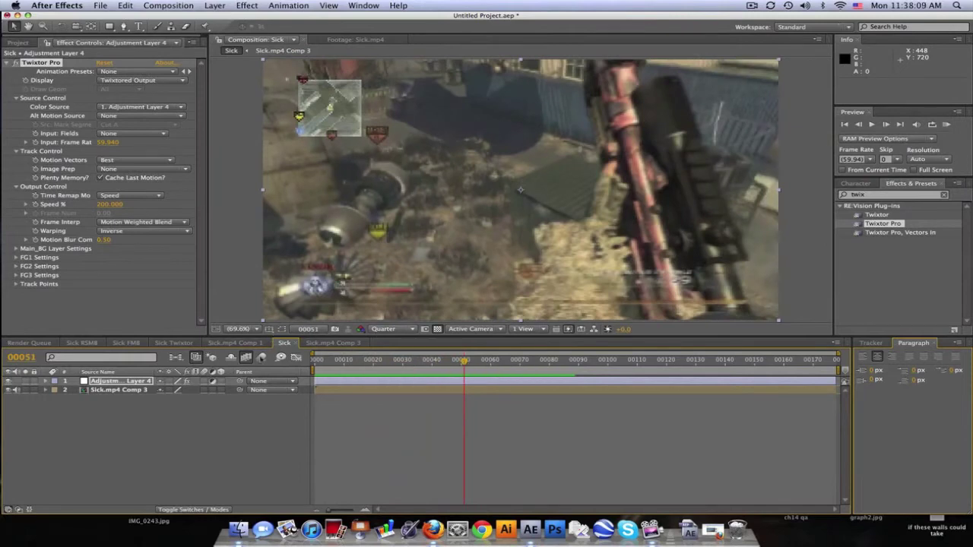
left_click(177, 344)
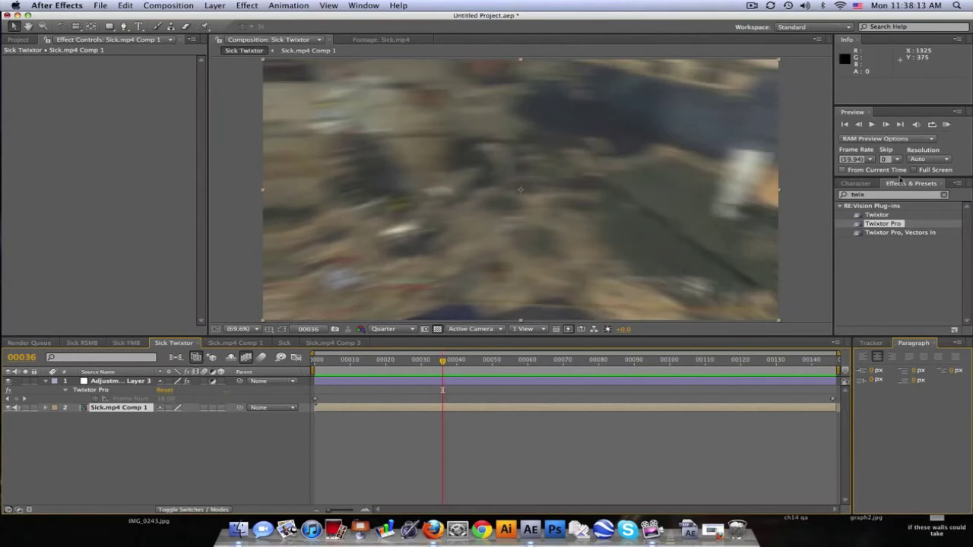
Switch from Sick.mp4 Comp 1 to Sick FMB and scrub it between frames 00021 and 00063.
left_click(234, 343)
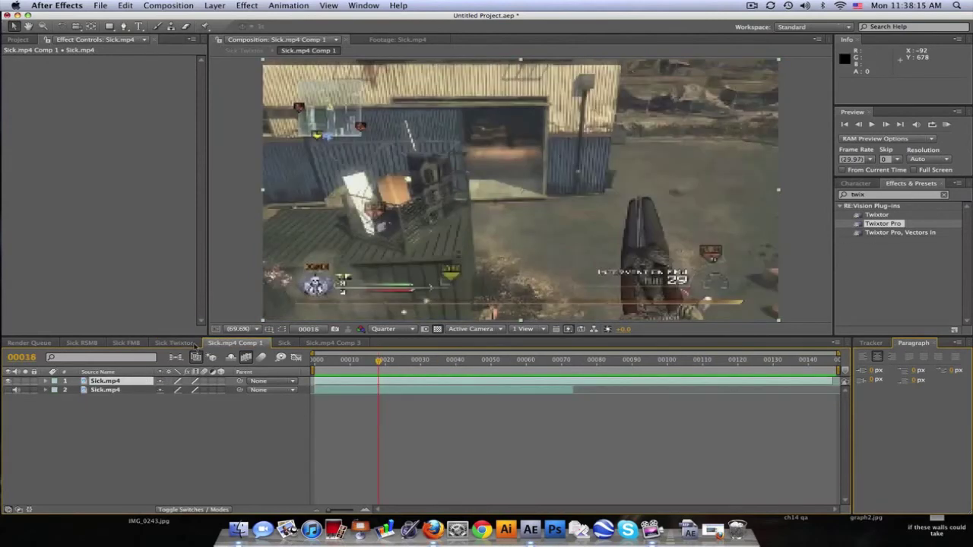
left_click(126, 343)
left_click_drag(341, 359, 407, 362)
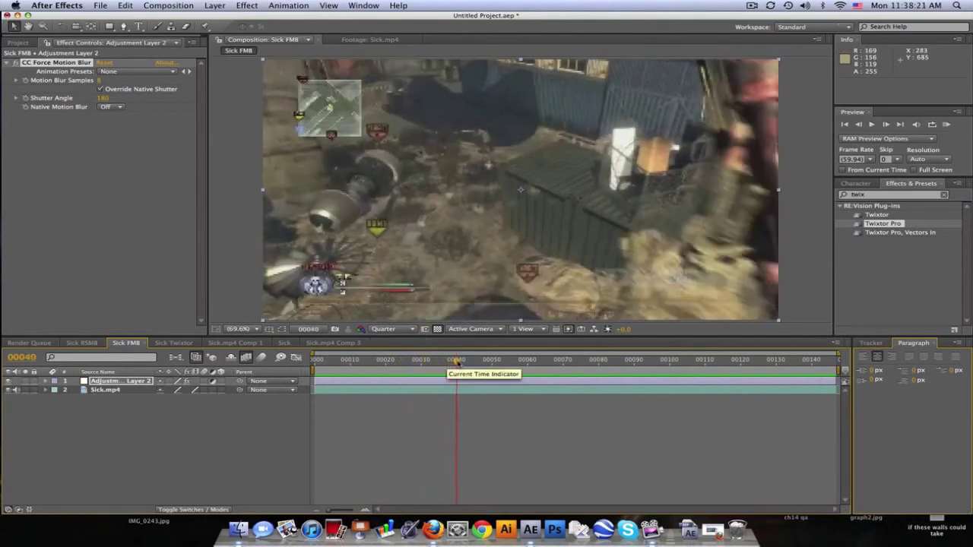
left_click_drag(406, 362, 622, 365)
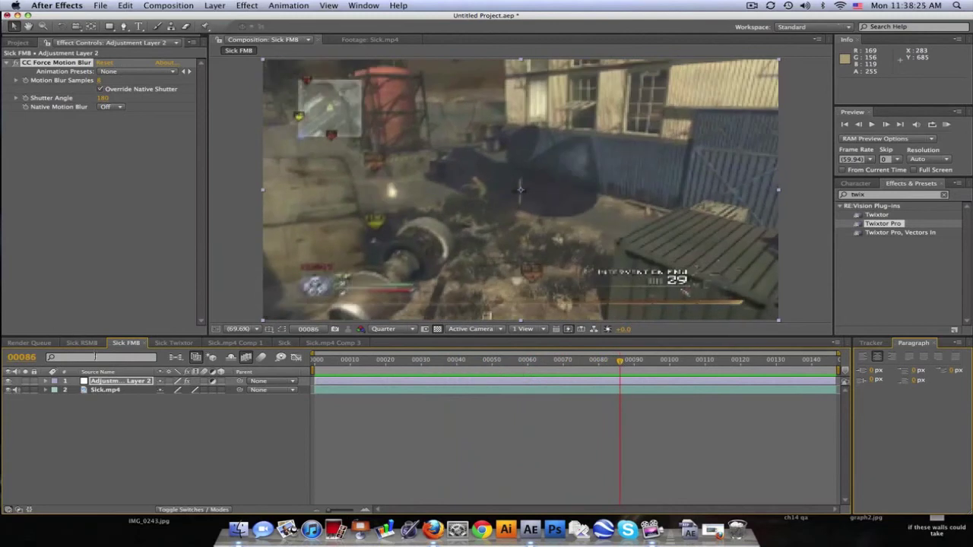